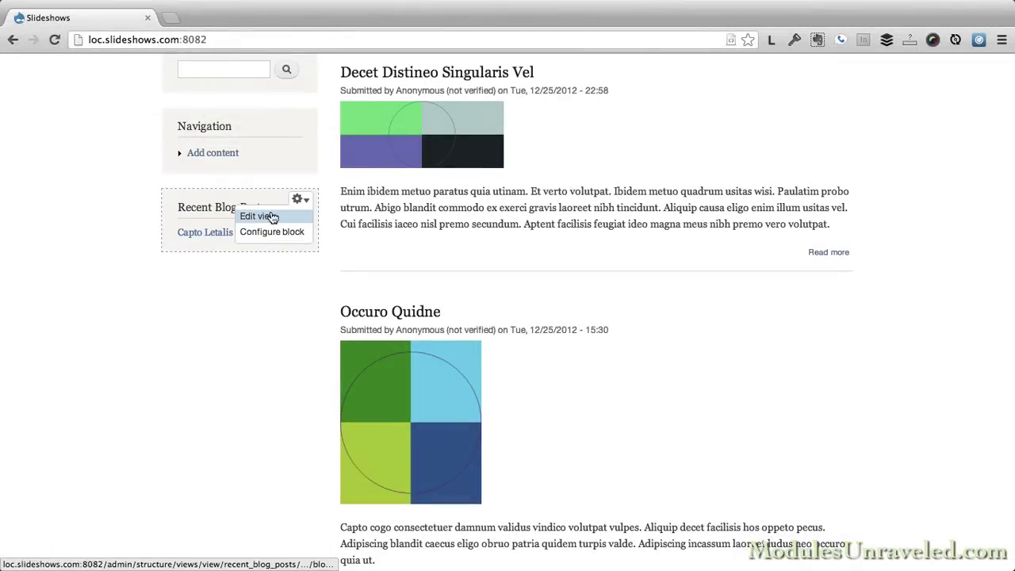
# - Open the Recent Blog Posts view and select the Content: Body field to add
pyautogui.click(270, 217)
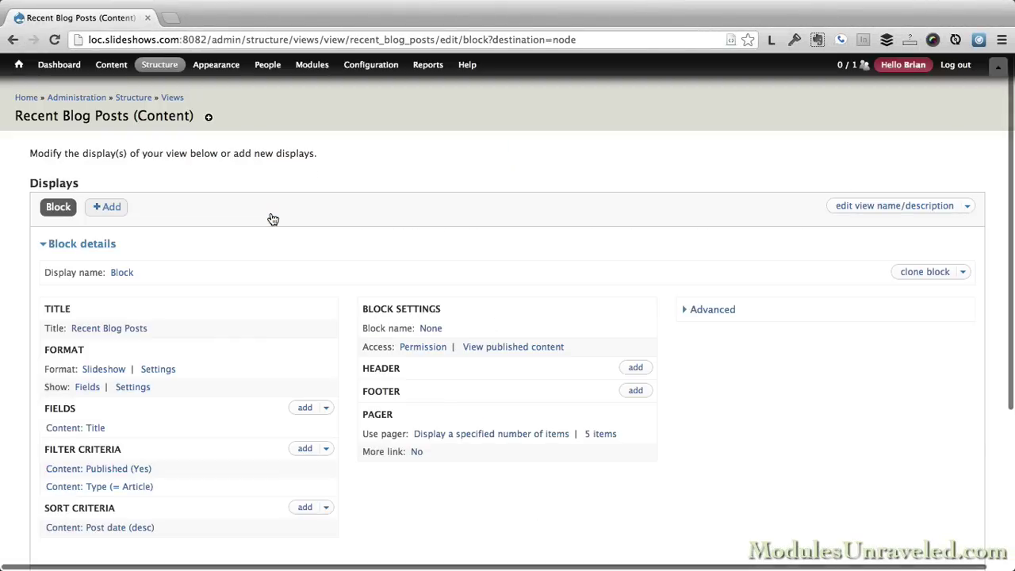
pyautogui.scroll(-2, 272, 238)
pyautogui.click(303, 310)
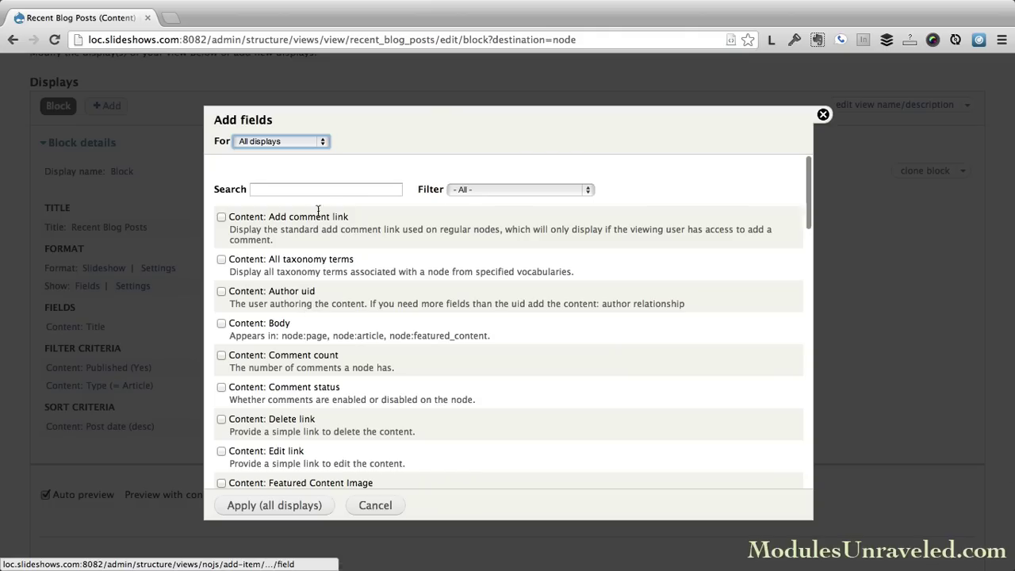
pyautogui.click(328, 190)
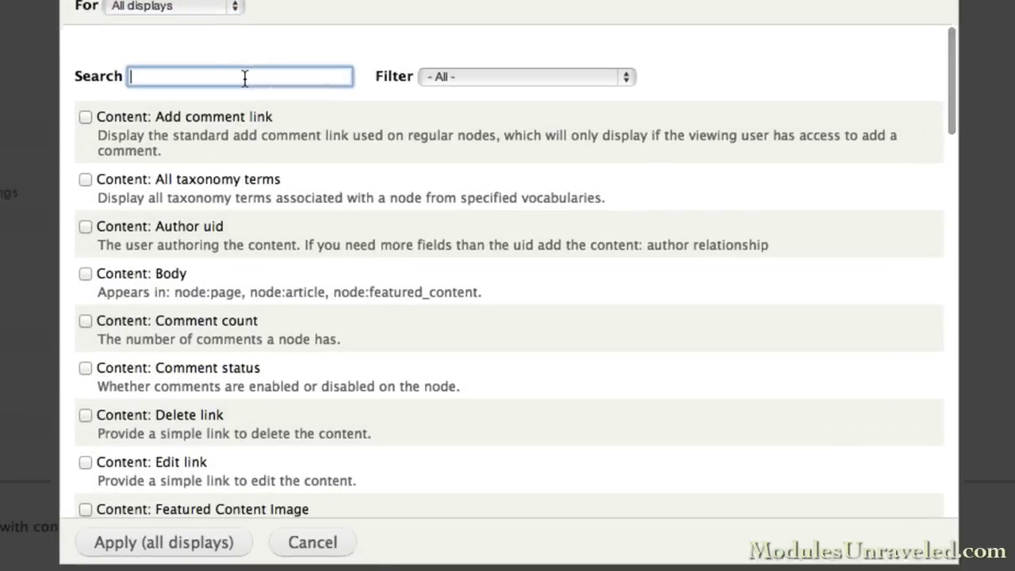
pyautogui.write('body')
pyautogui.click(153, 99)
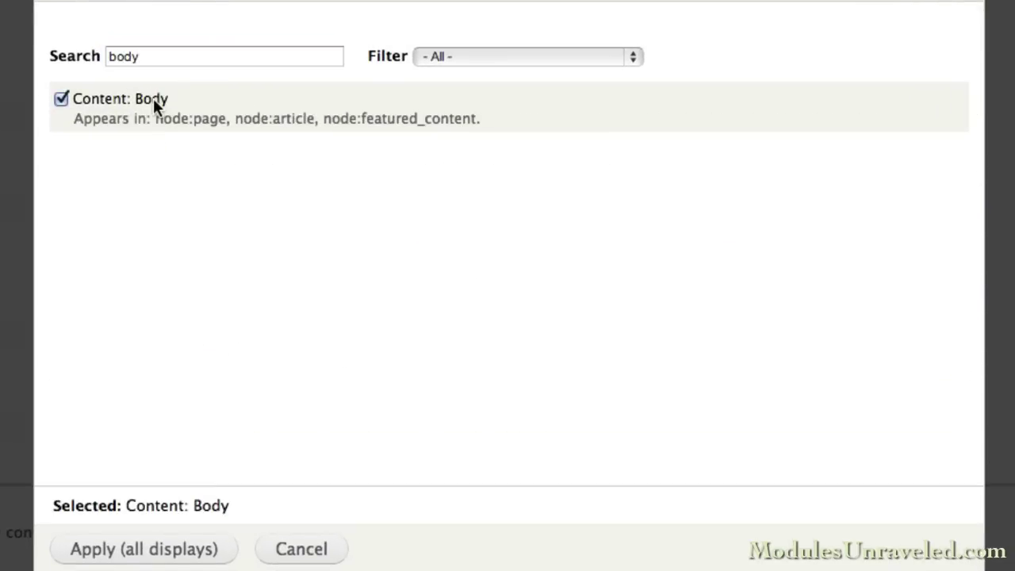
# - Also select the Content: Post date and Content: Link fields
pyautogui.doubleClick(173, 57)
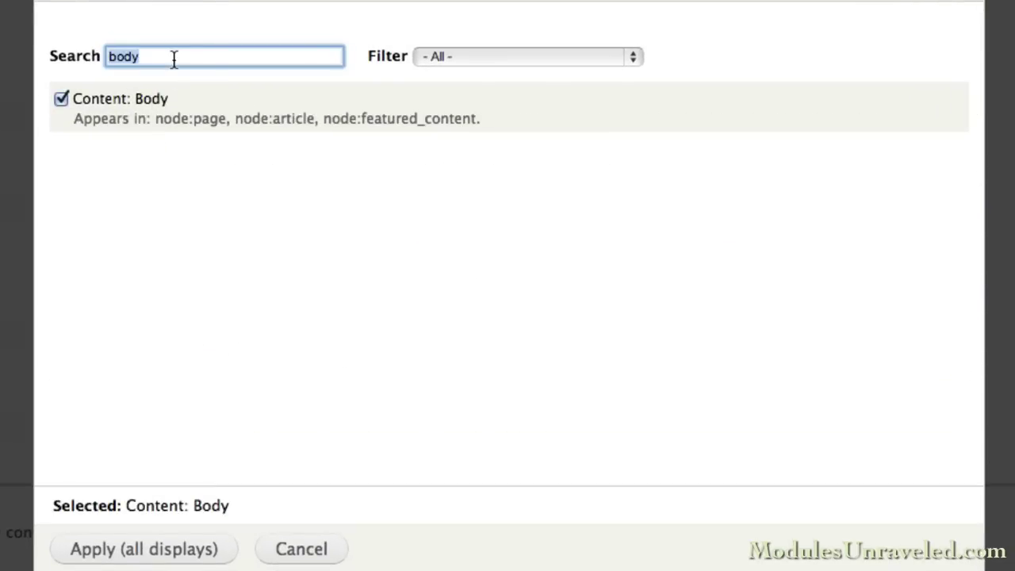
pyautogui.write('post')
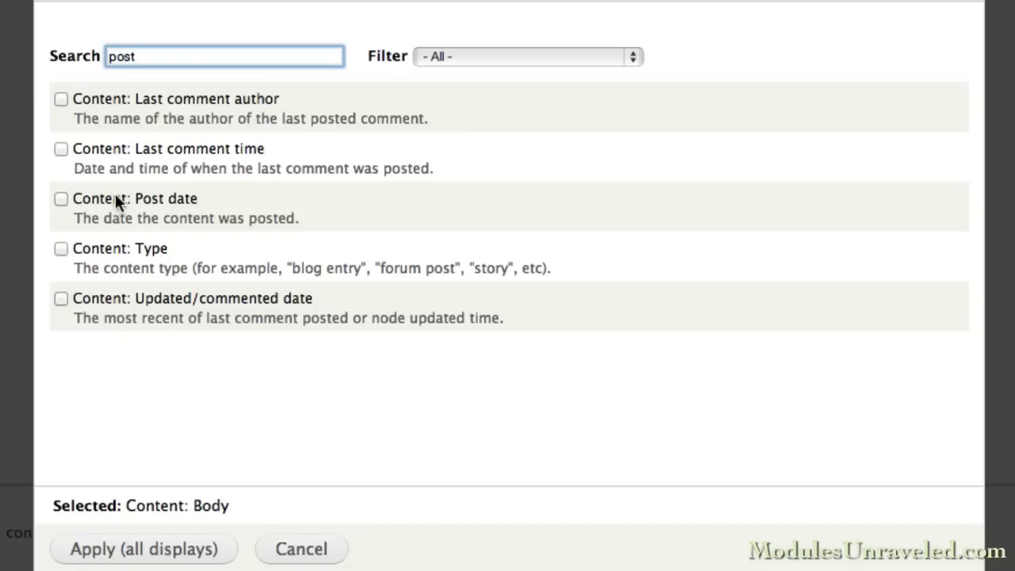
pyautogui.click(114, 201)
pyautogui.doubleClick(181, 57)
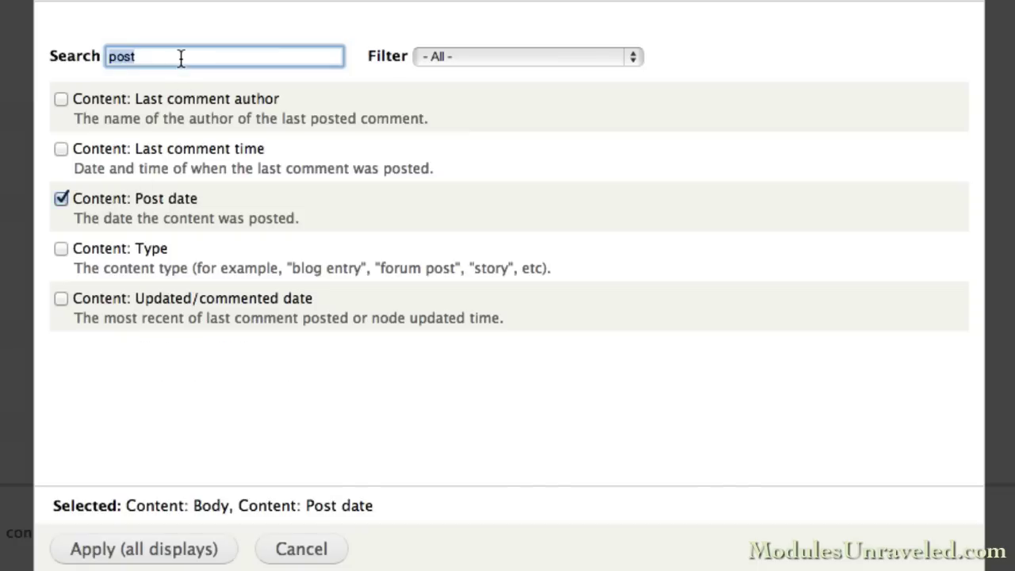
pyautogui.write('link')
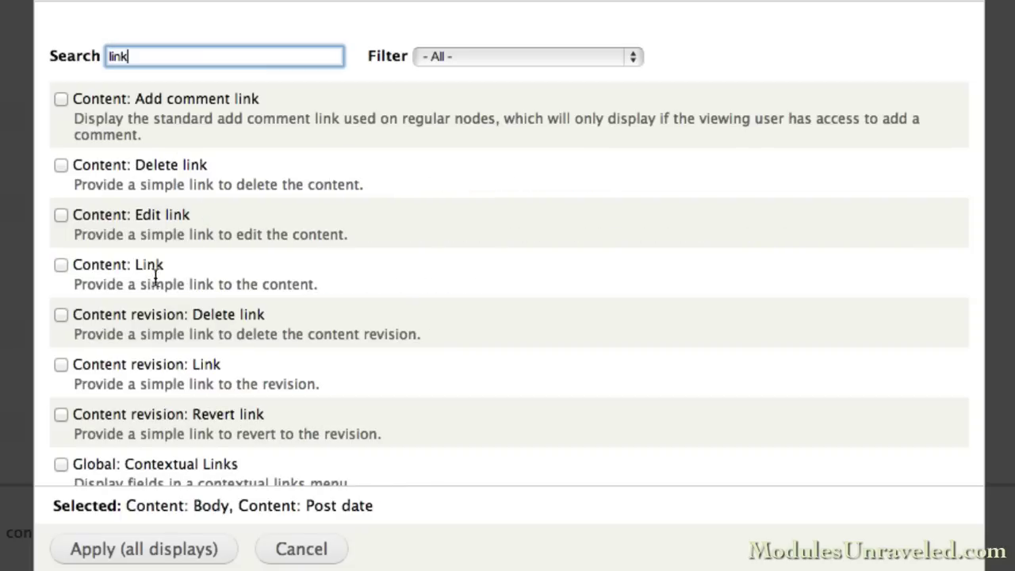
pyautogui.click(118, 264)
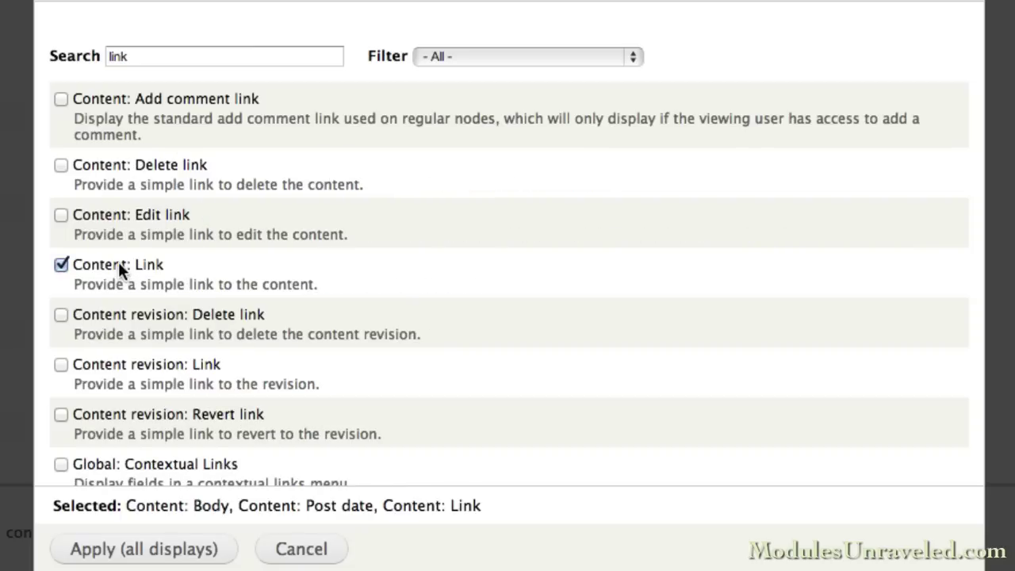
# - Add the three fields, then make Body unlabelled, Summary or trimmed, with trim length 300
pyautogui.click(159, 553)
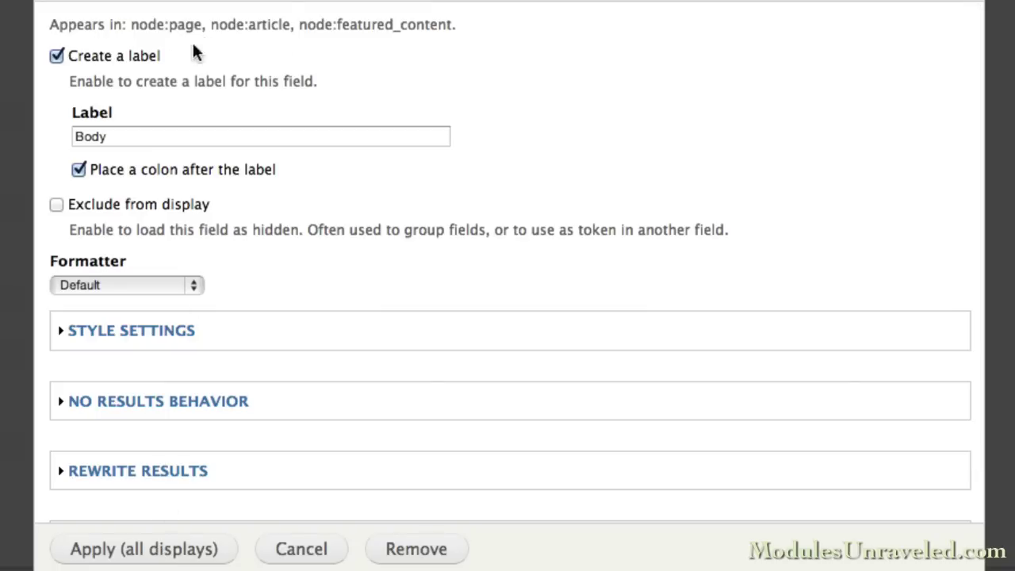
pyautogui.click(138, 54)
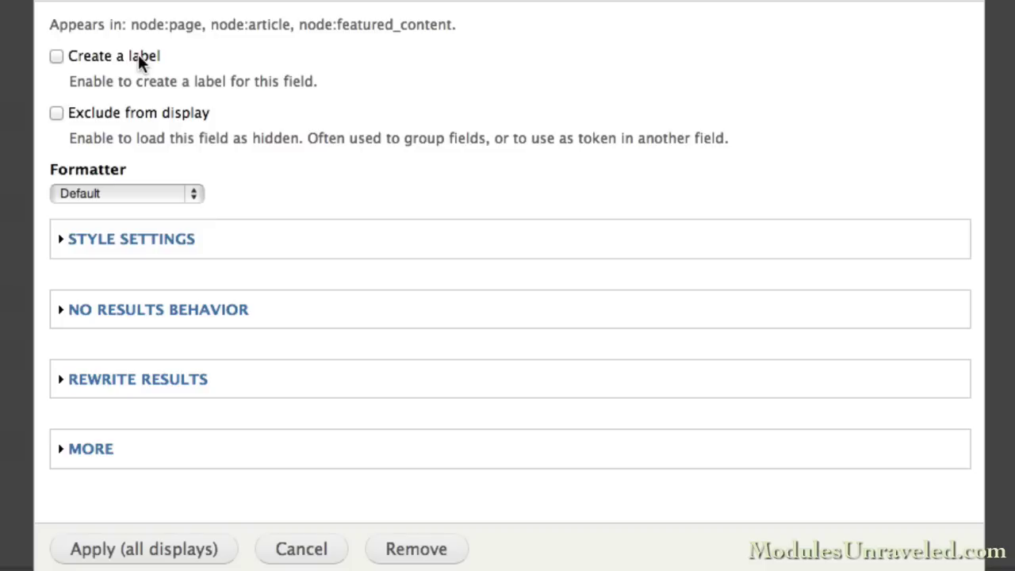
pyautogui.click(146, 192)
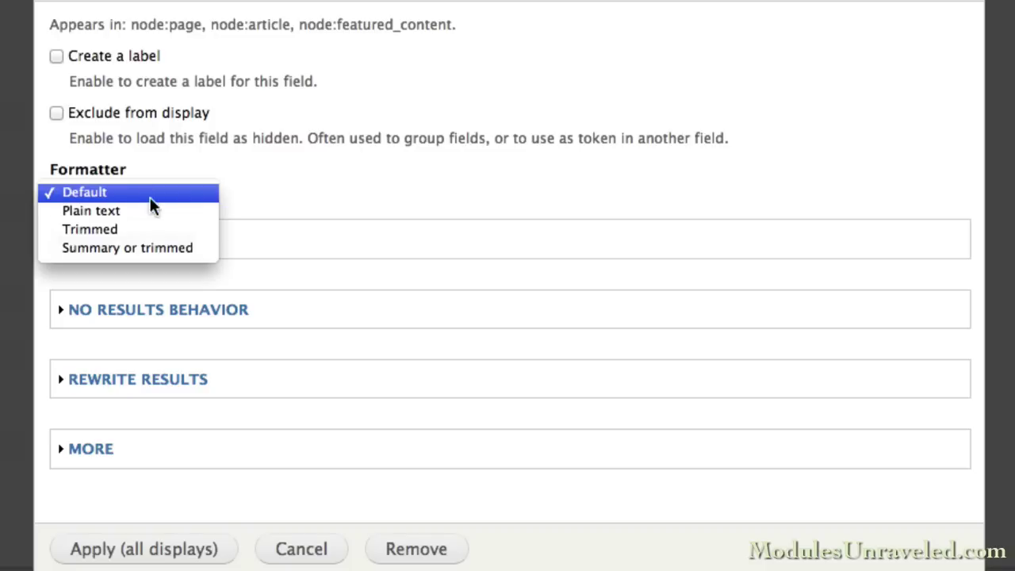
pyautogui.click(155, 248)
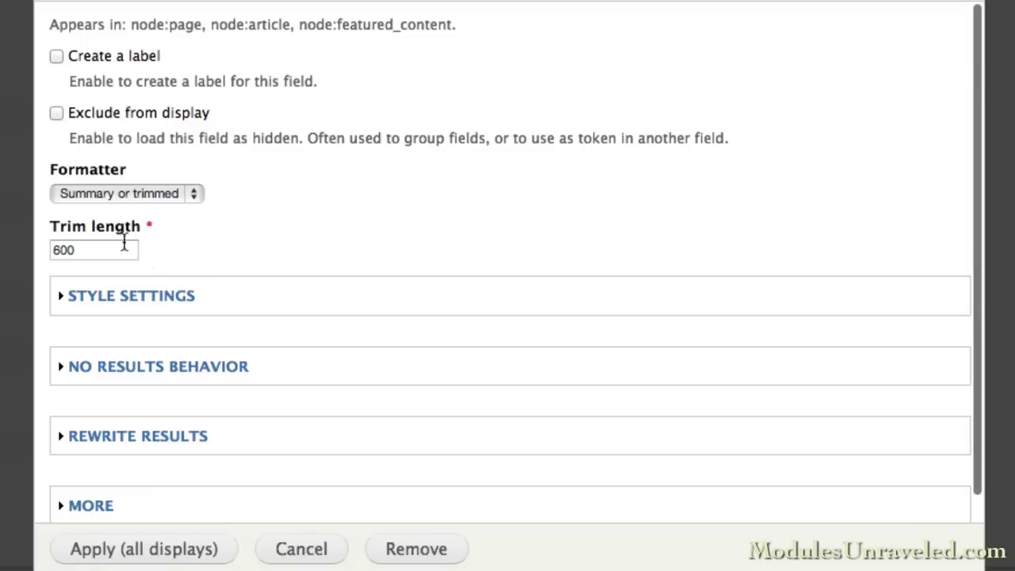
pyautogui.doubleClick(115, 244)
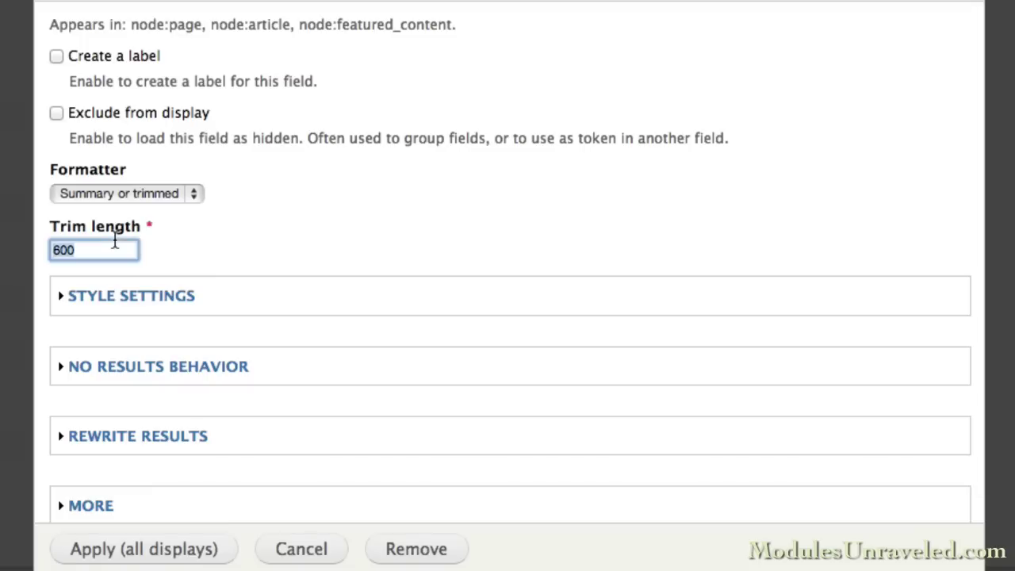
pyautogui.write('300')
pyautogui.click(144, 559)
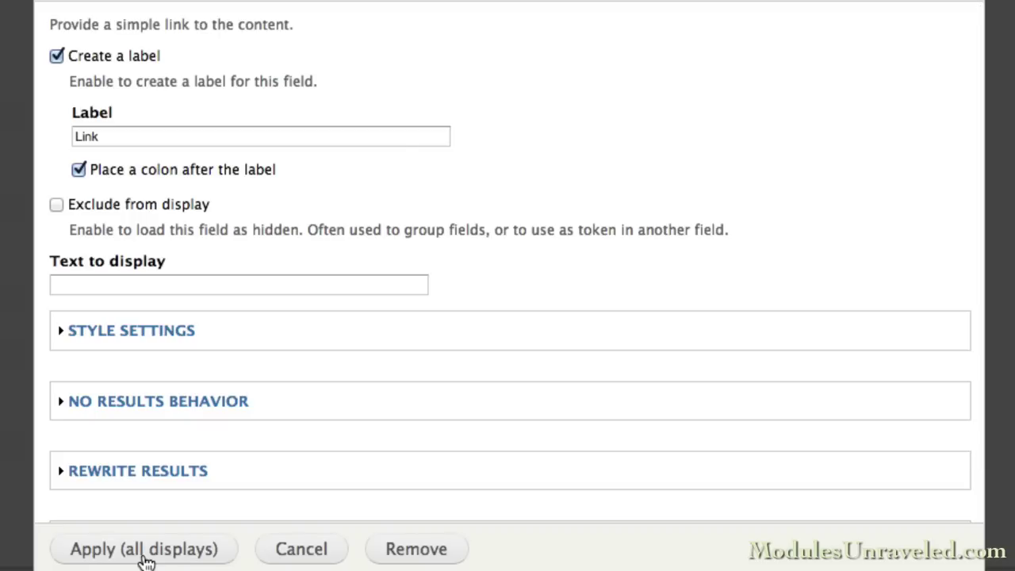
# - Remove the Link field's label and set its display text to 'Read more'
pyautogui.click(90, 54)
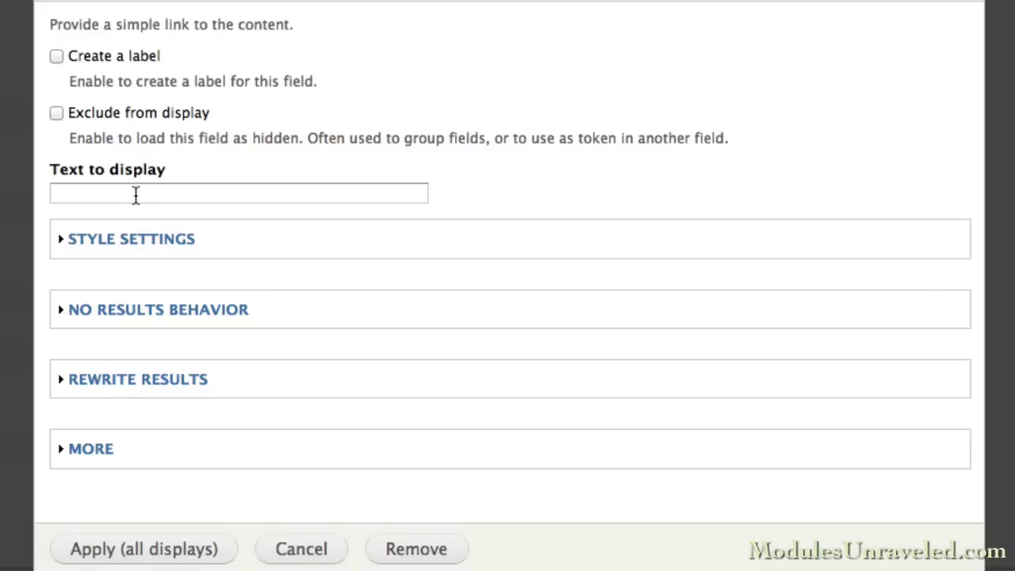
pyautogui.click(136, 195)
pyautogui.write('Read ')
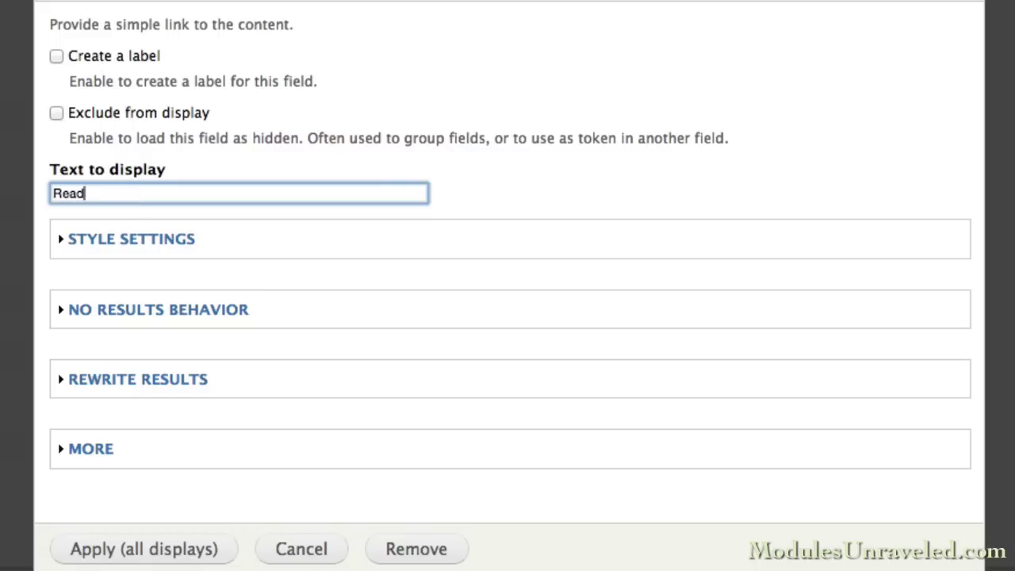
pyautogui.write('more')
pyautogui.click(164, 549)
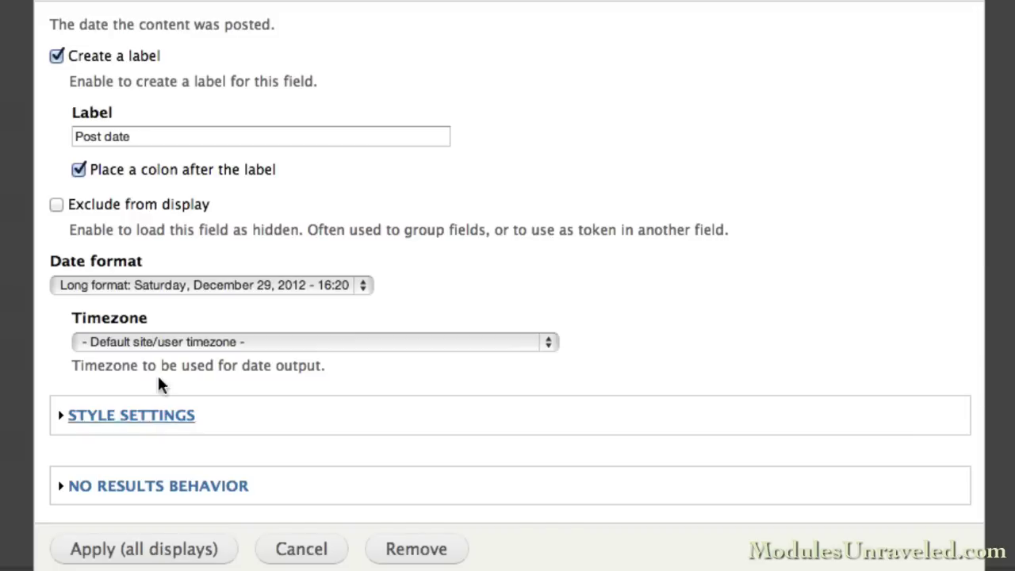
# - Remove the Post date label and give it the custom date format m/d/Y
pyautogui.click(77, 59)
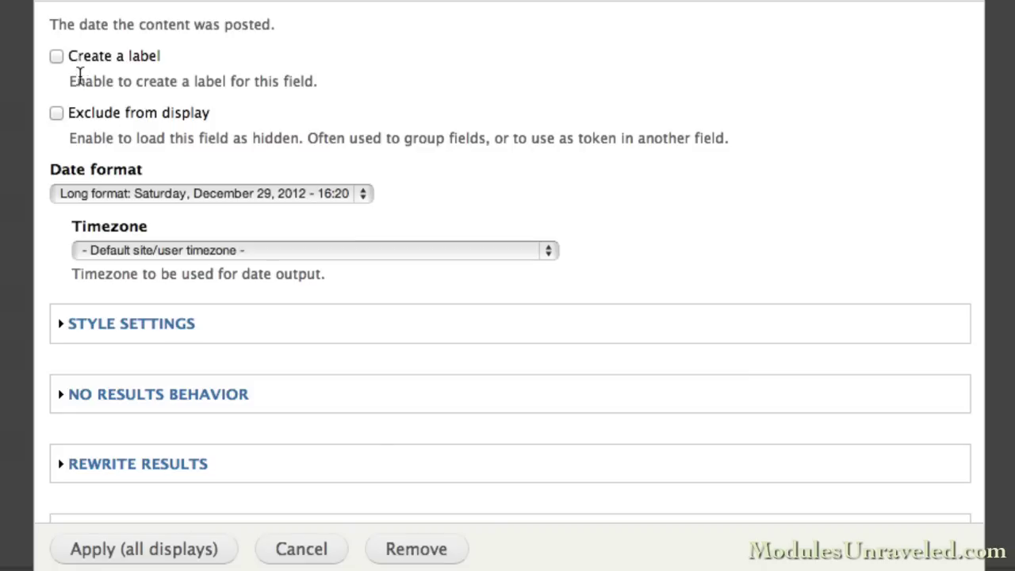
pyautogui.click(162, 193)
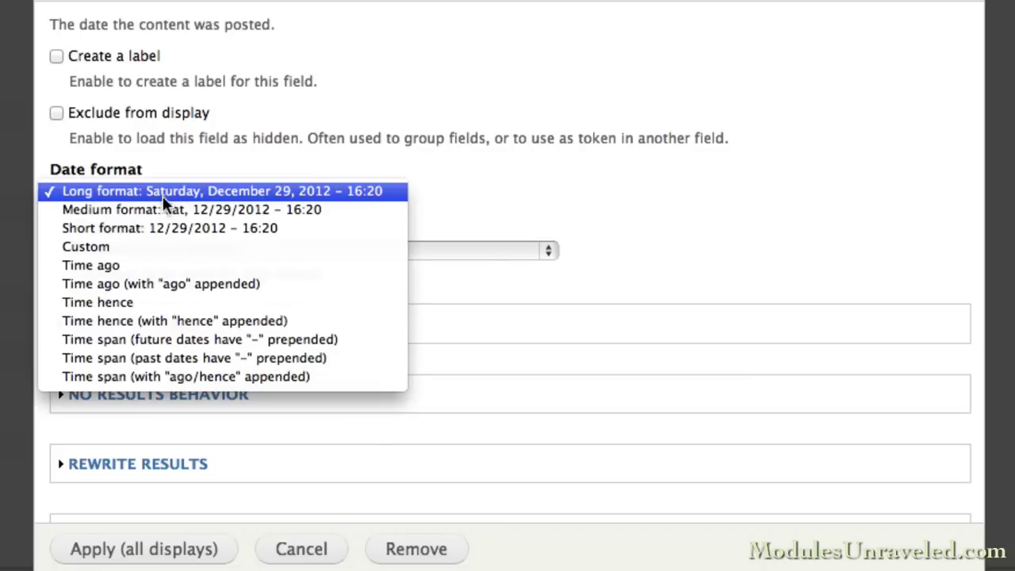
pyautogui.click(161, 238)
pyautogui.click(163, 250)
pyautogui.write('m/d/Y')
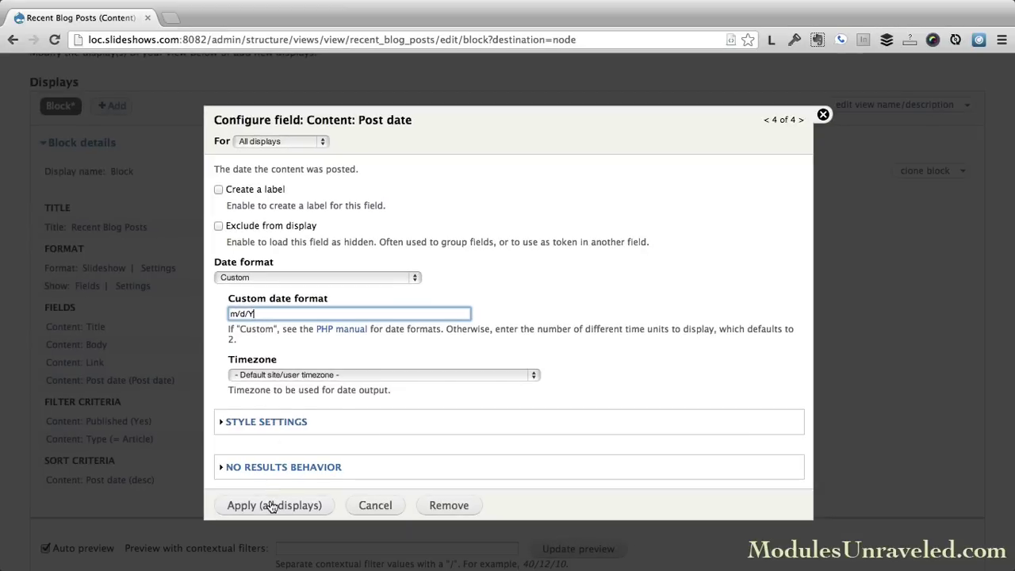
pyautogui.click(271, 506)
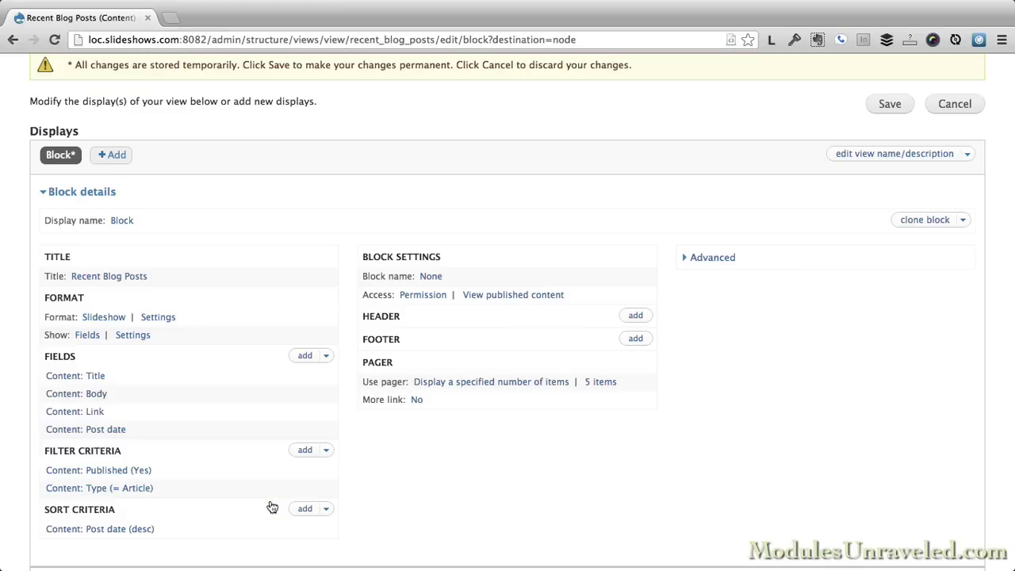
# - Save the view and check the front-page block shows Read more and 12/28/2012
pyautogui.click(888, 107)
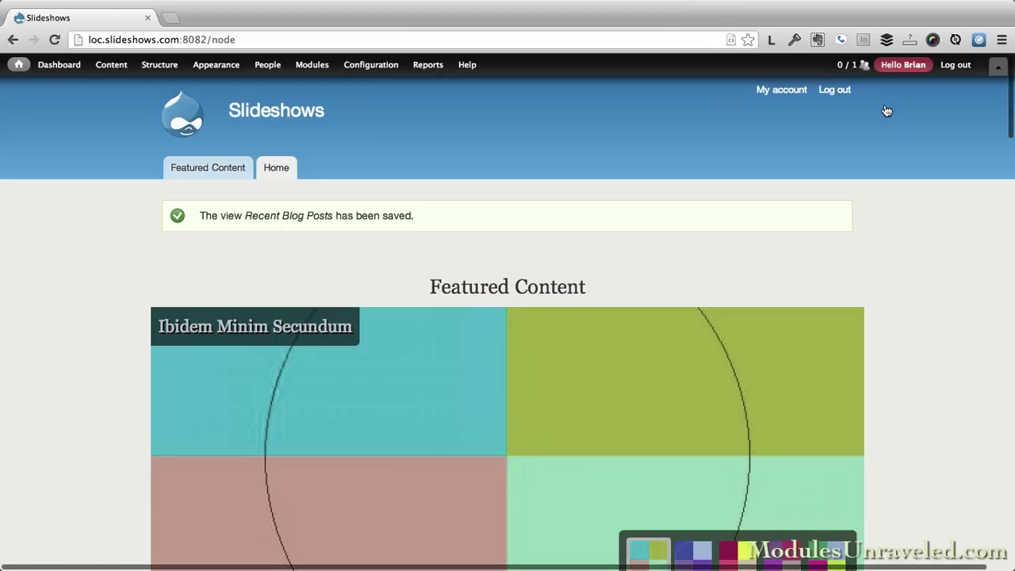
pyautogui.scroll(-10, 898, 246)
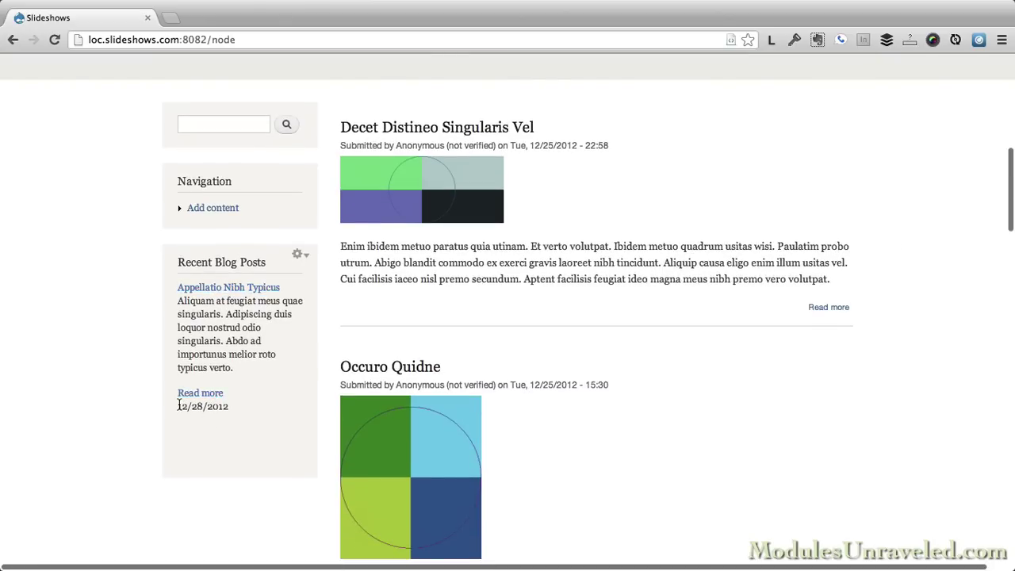
# - Reorder the view's fields so Post date sits directly under Title, then save
pyautogui.click(300, 254)
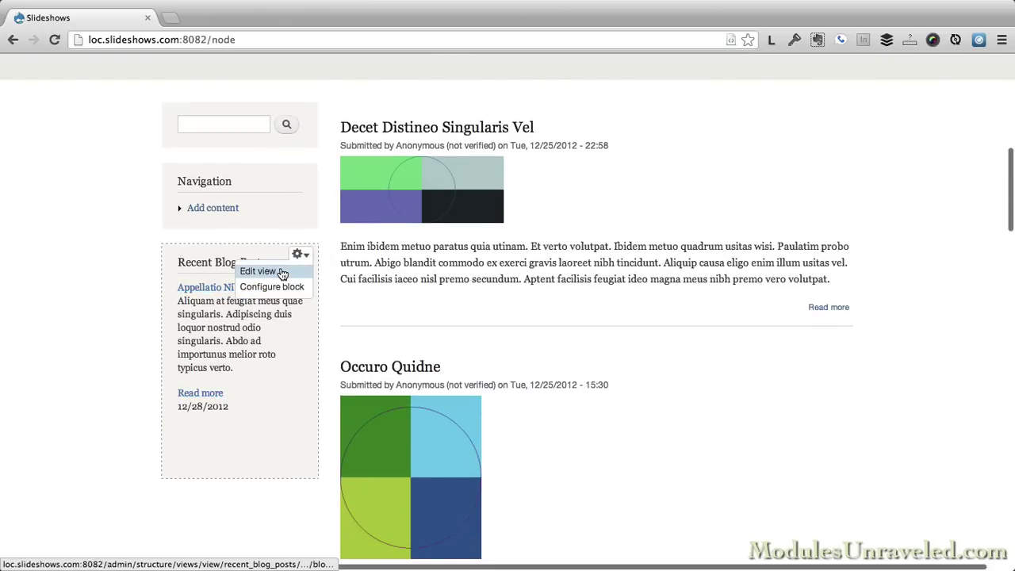
pyautogui.click(281, 273)
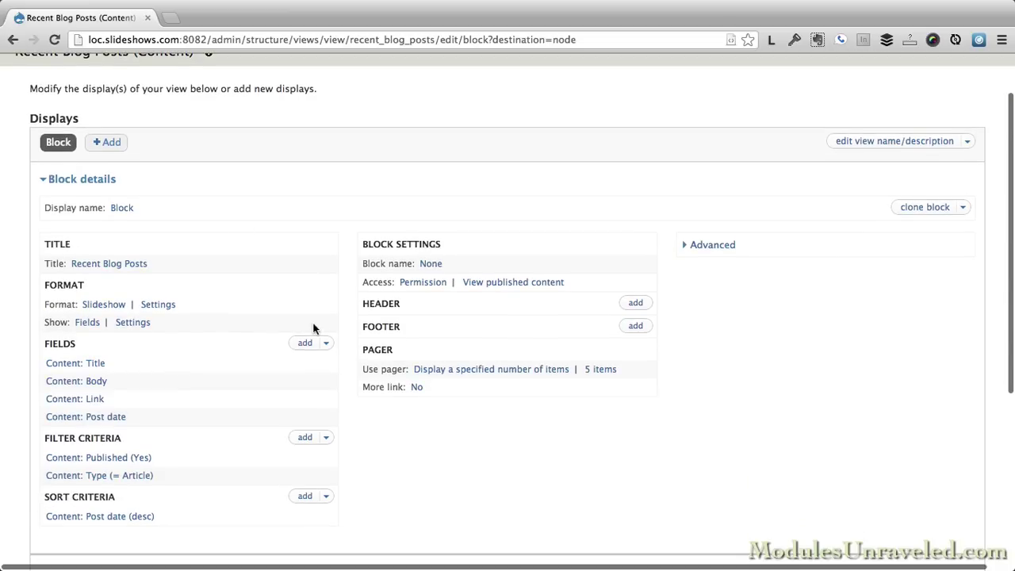
pyautogui.click(325, 343)
pyautogui.click(304, 363)
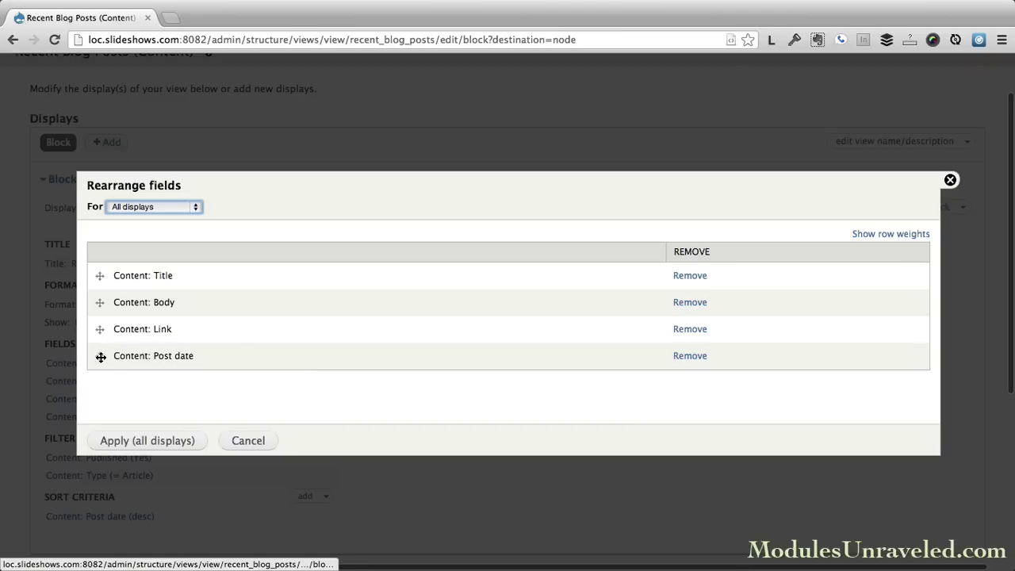
pyautogui.moveTo(101, 357); pyautogui.dragTo(101, 306)
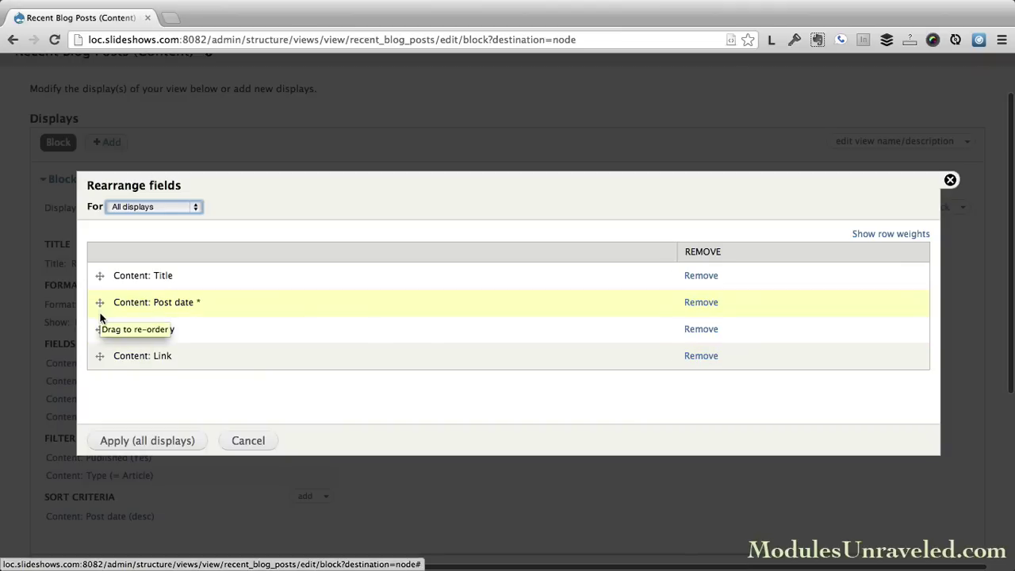
pyautogui.click(147, 441)
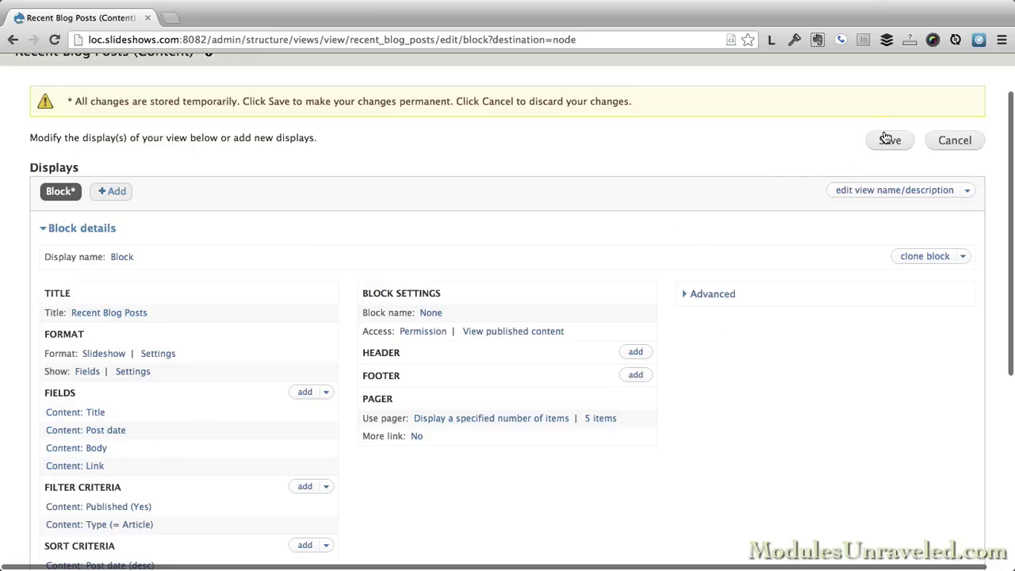
pyautogui.click(887, 139)
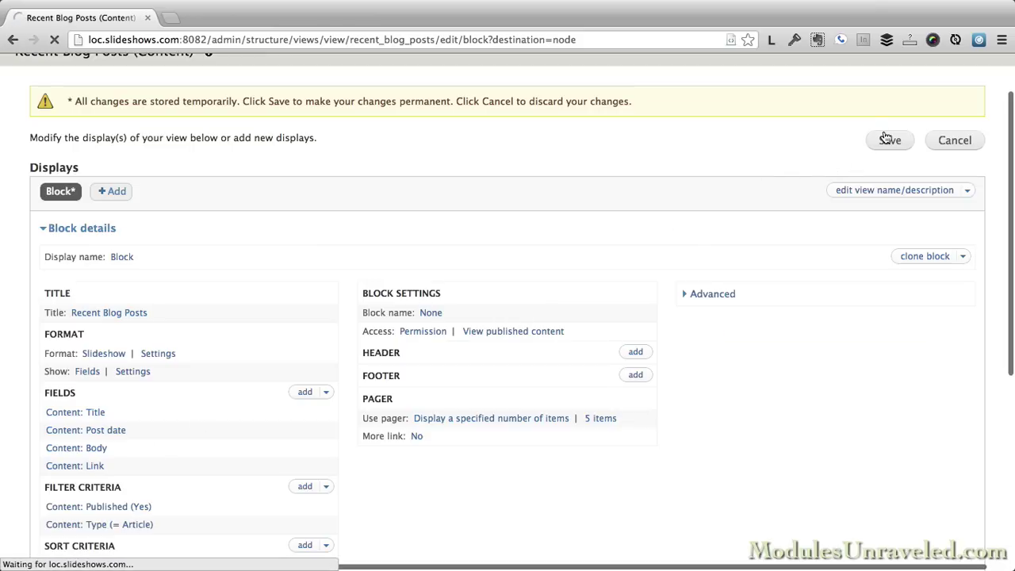
pyautogui.scroll(-5, 4, 466)
pyautogui.scroll(-8, 4, 465)
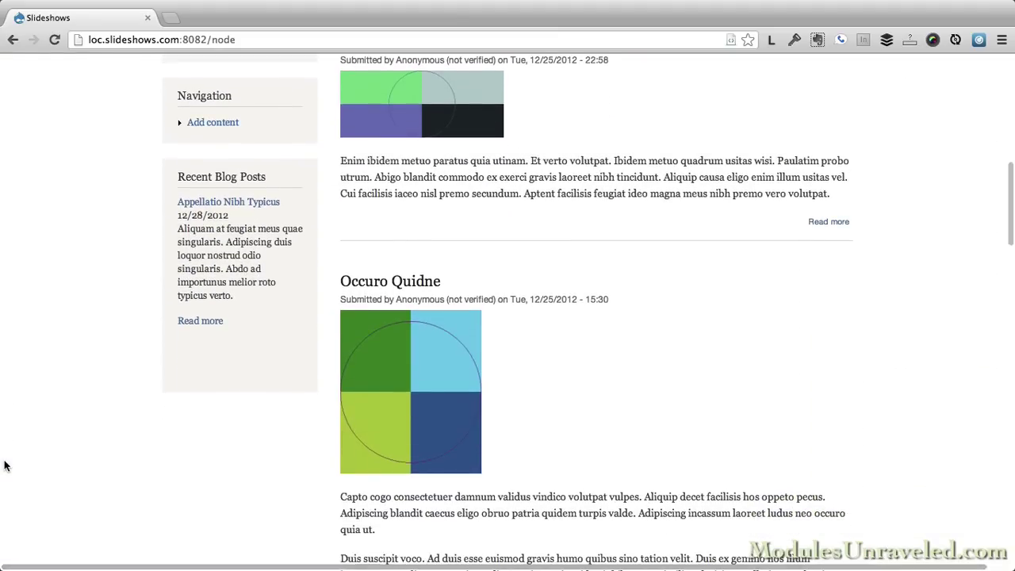
pyautogui.scroll(-1, 4, 466)
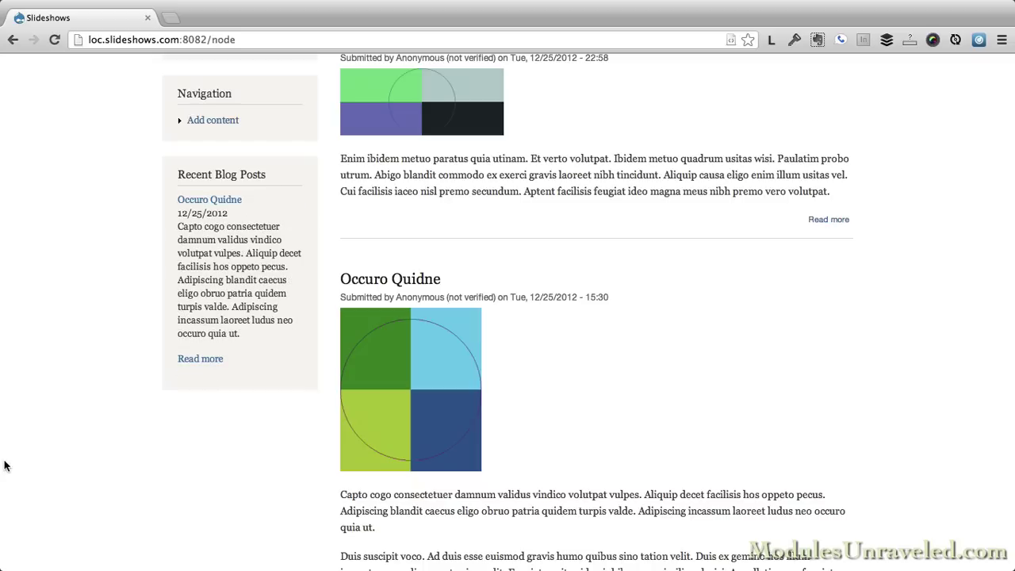
# - Add an unlabelled Global: View result counter field, found by searching 'resu'
pyautogui.moveTo(231, 262)
pyautogui.click(298, 168)
pyautogui.click(278, 187)
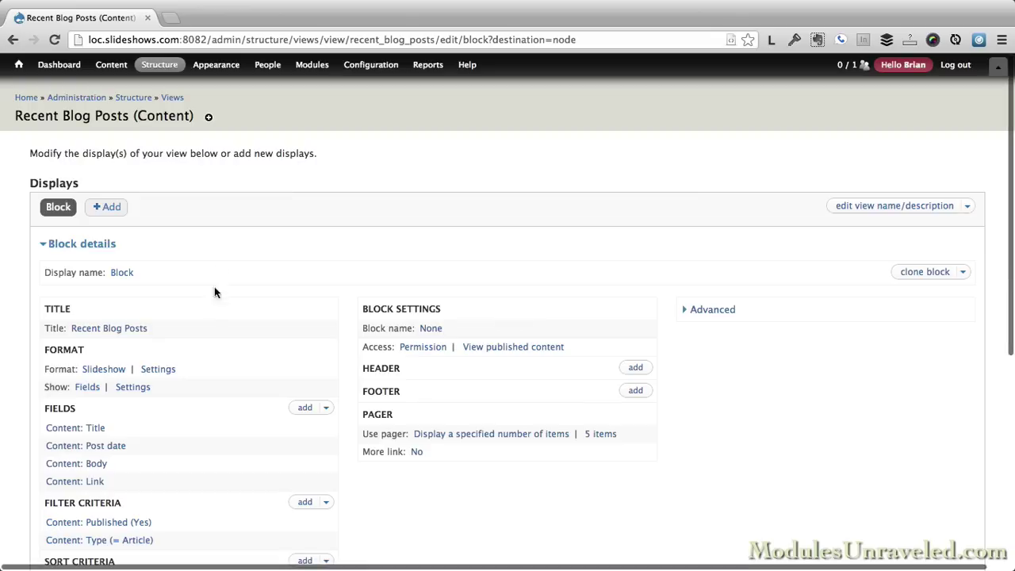
pyautogui.scroll(-3, 228, 350)
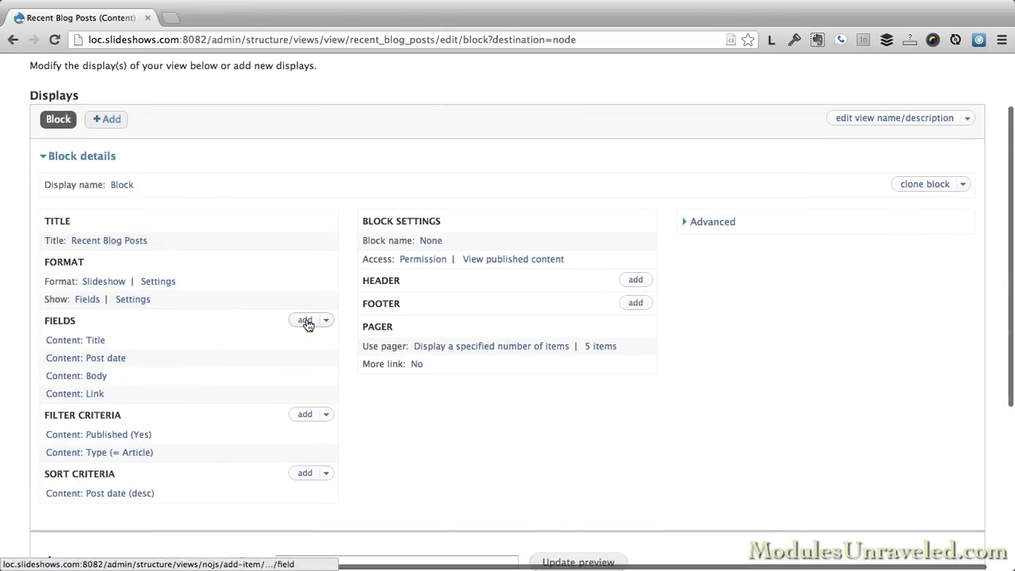
pyautogui.click(306, 322)
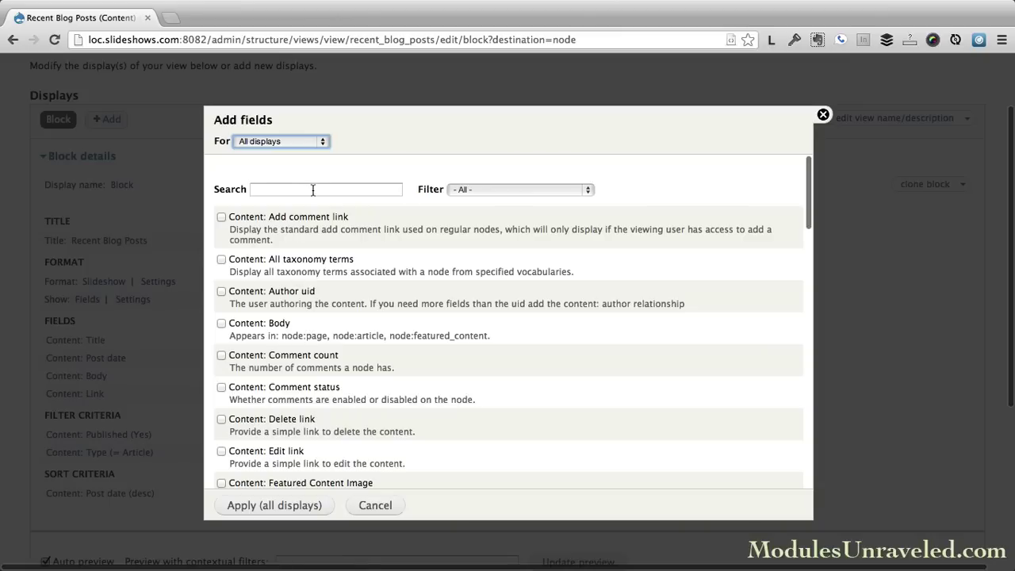
pyautogui.click(313, 190)
pyautogui.write('resu')
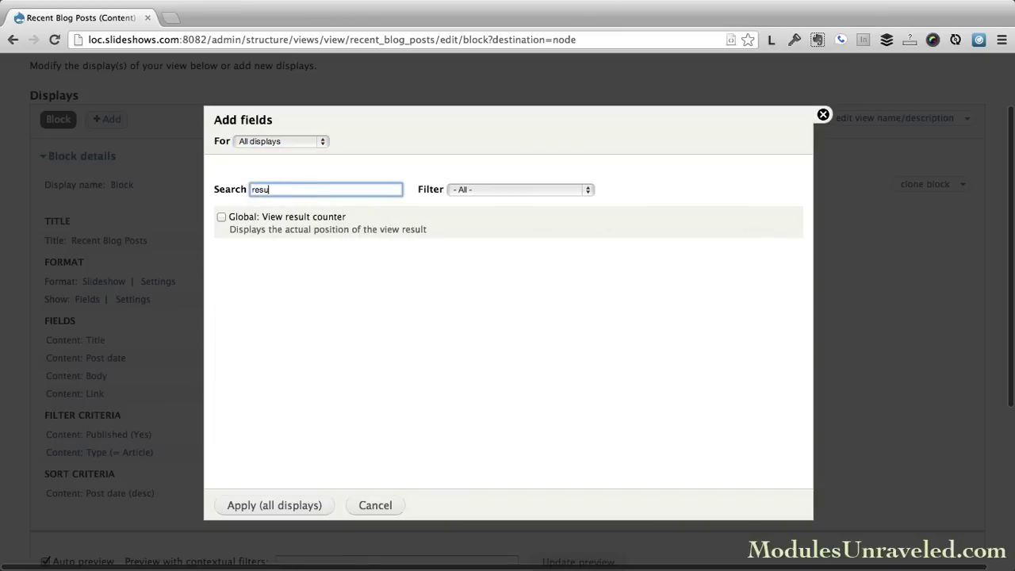
pyautogui.click(278, 216)
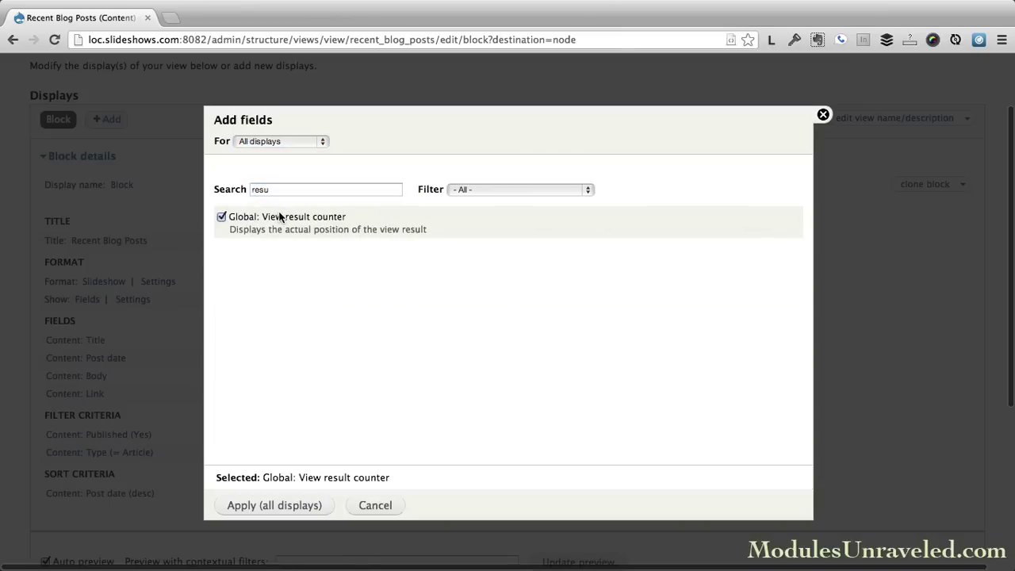
pyautogui.click(302, 506)
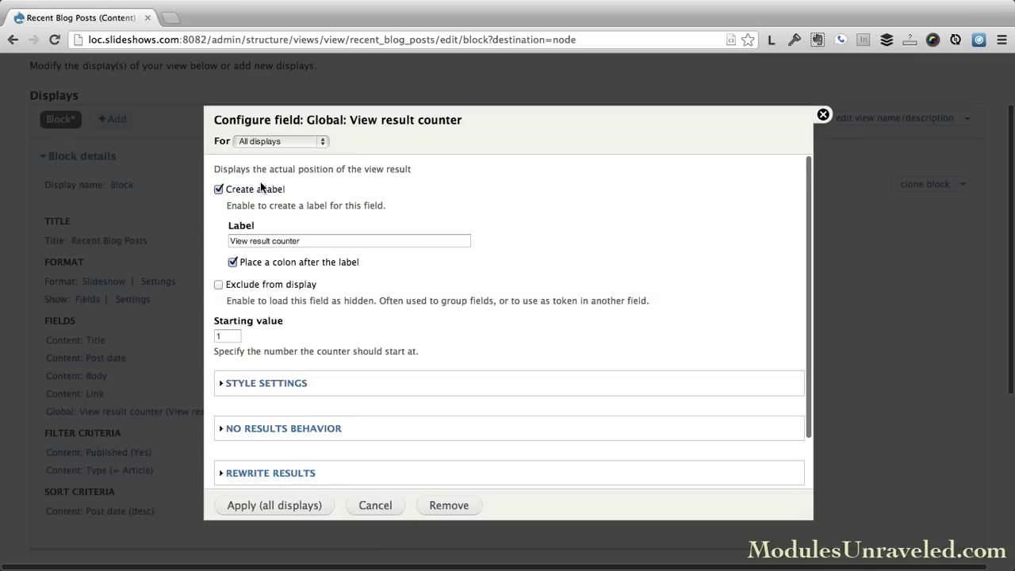
pyautogui.click(260, 190)
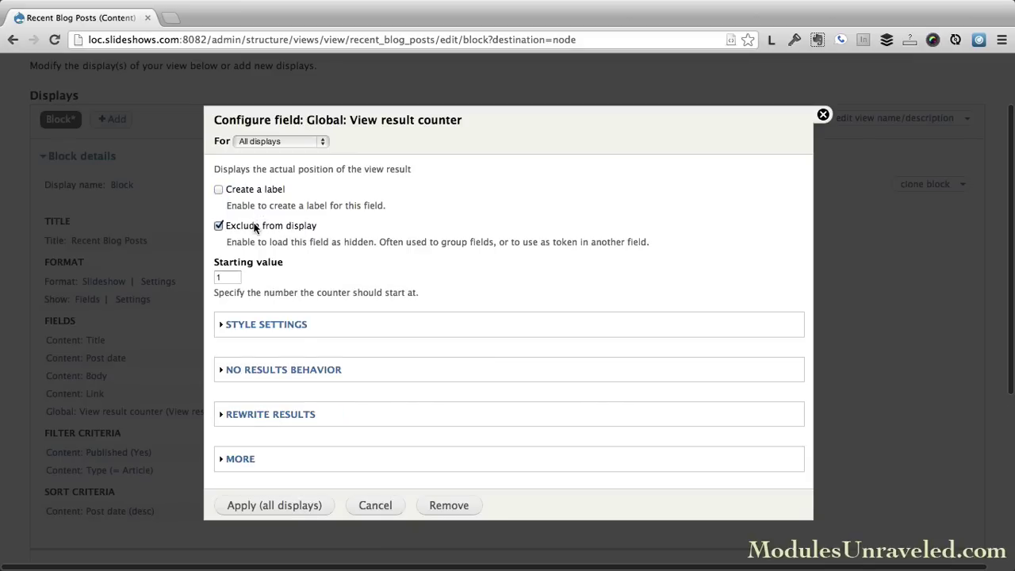
pyautogui.click(272, 505)
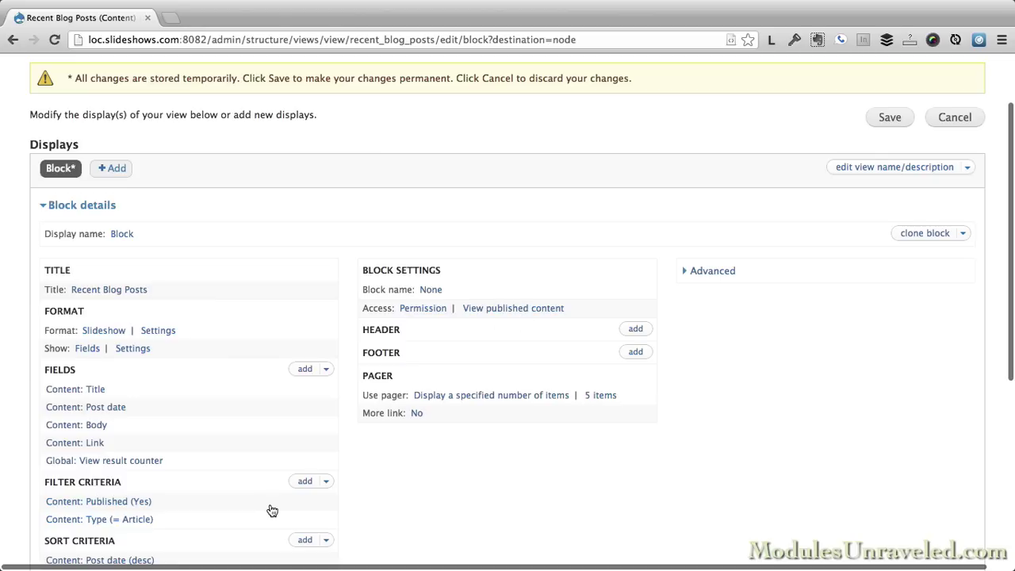
# - Enable the top Pager widget in the slideshow's Format Settings
pyautogui.click(164, 336)
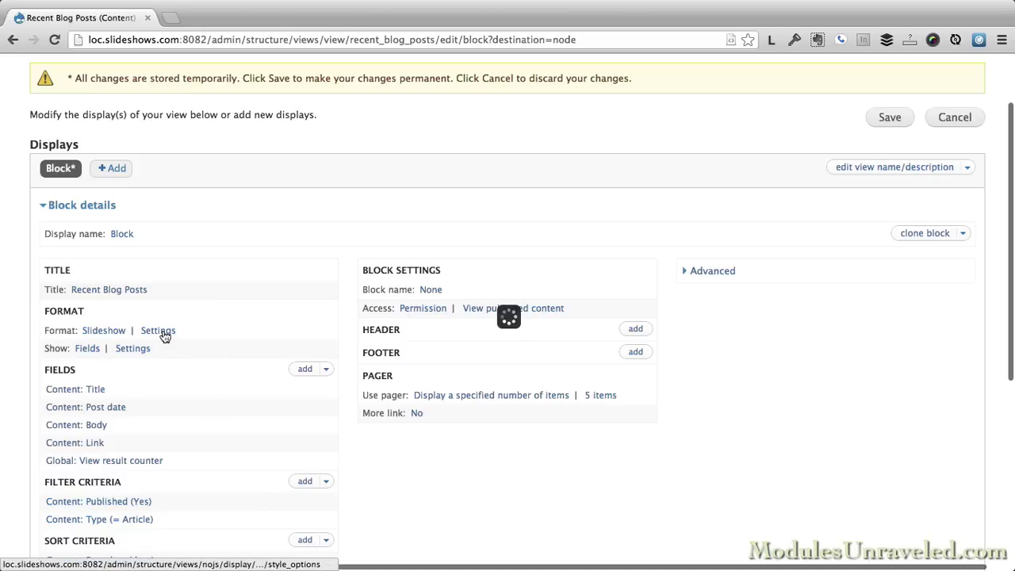
pyautogui.scroll(-10, 372, 337)
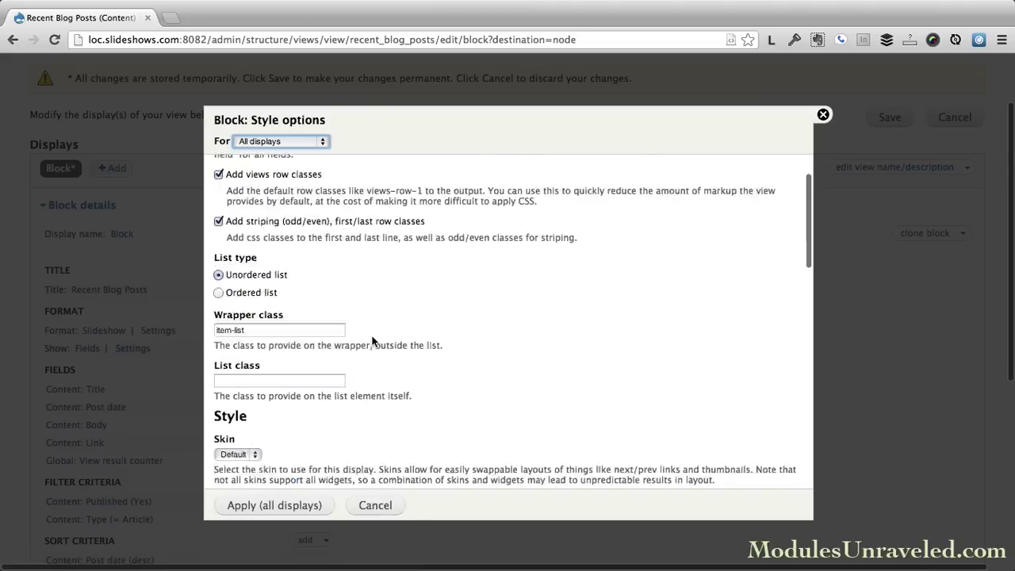
pyautogui.scroll(-8, 372, 337)
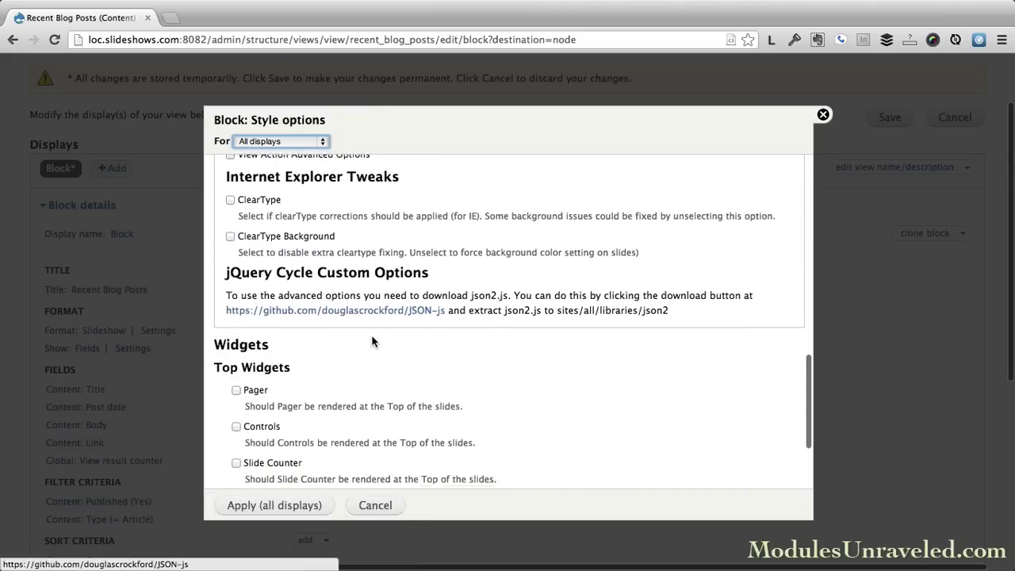
pyautogui.scroll(-5, 372, 341)
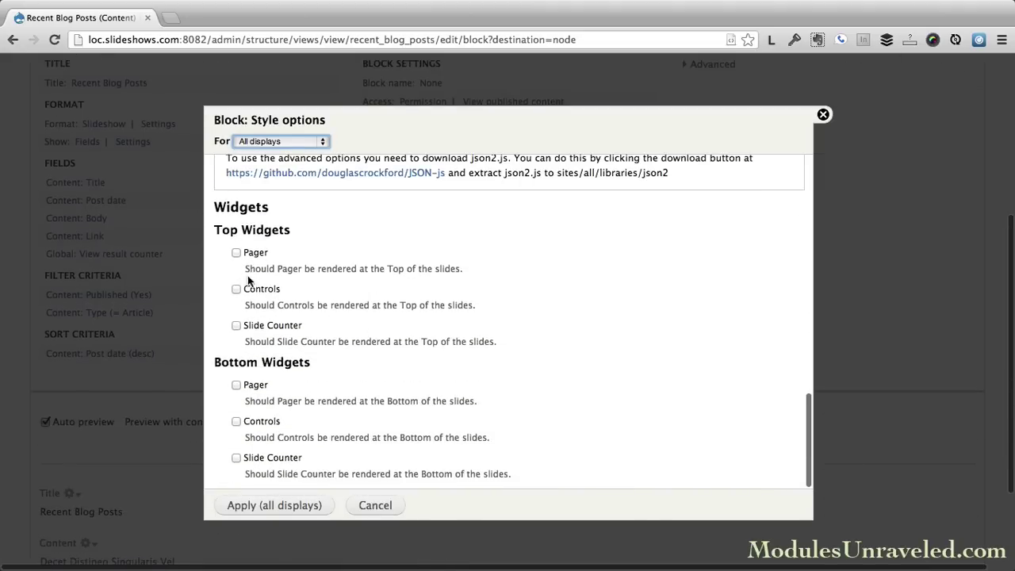
pyautogui.click(236, 252)
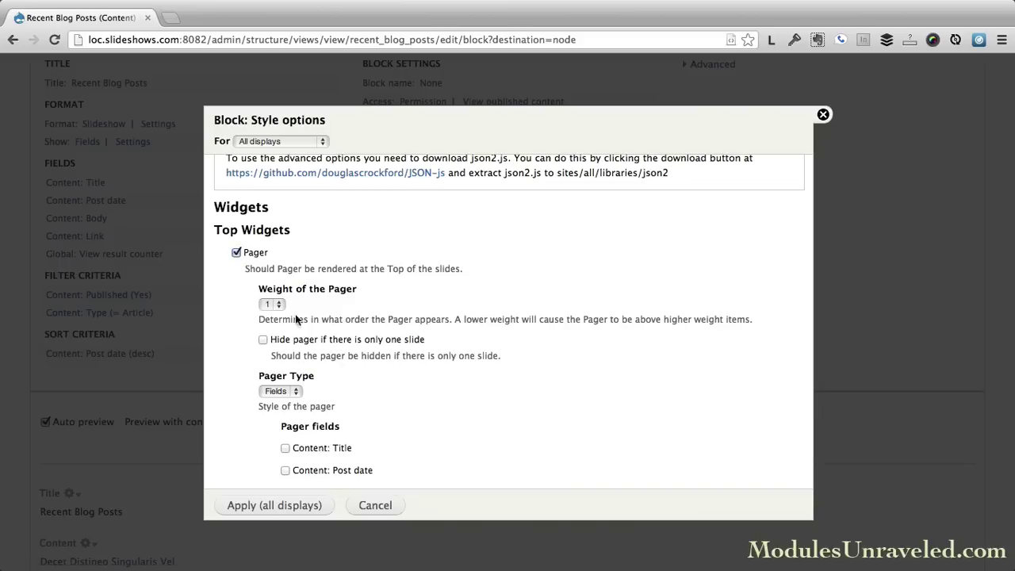
pyautogui.scroll(-2, 313, 335)
pyautogui.scroll(-2, 333, 399)
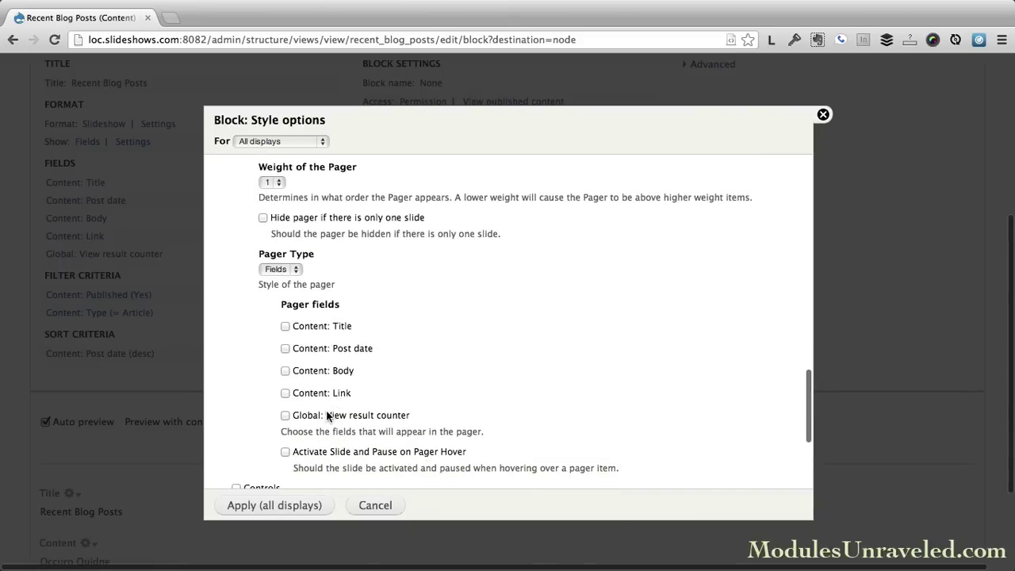
# - Apply the slideshow style options and view the second slide in the preview
pyautogui.click(270, 505)
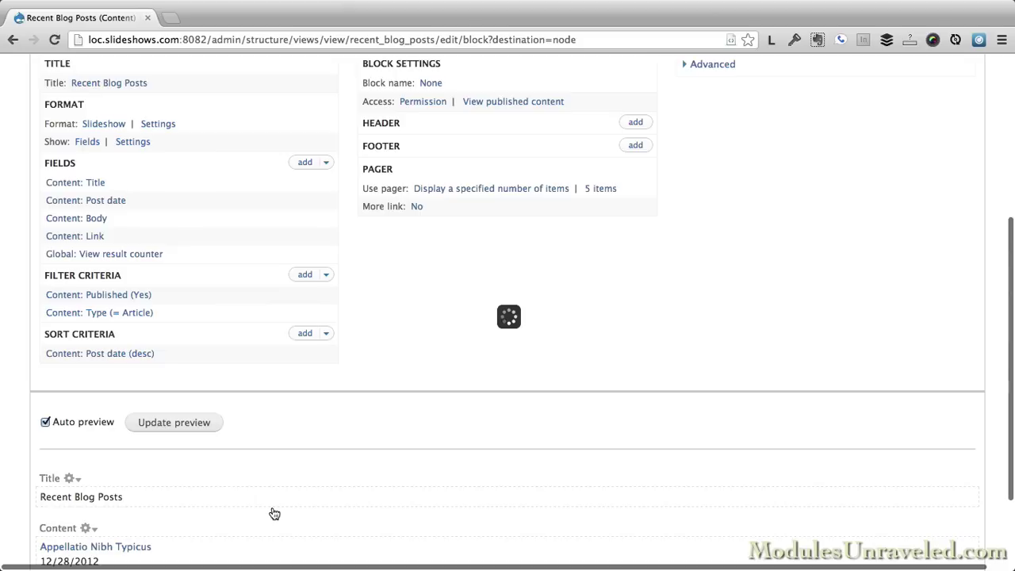
pyautogui.scroll(-5, 272, 512)
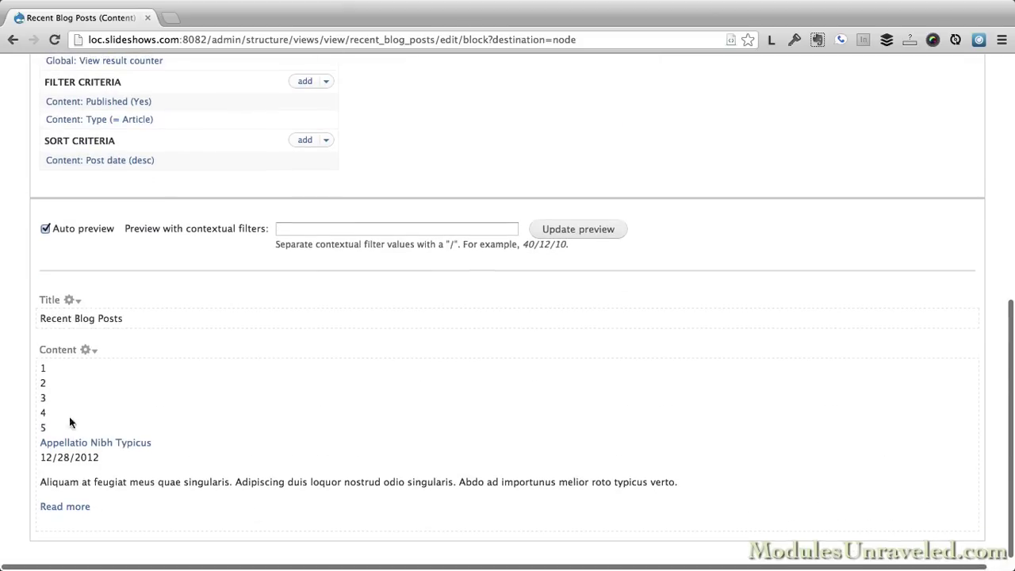
pyautogui.click(43, 382)
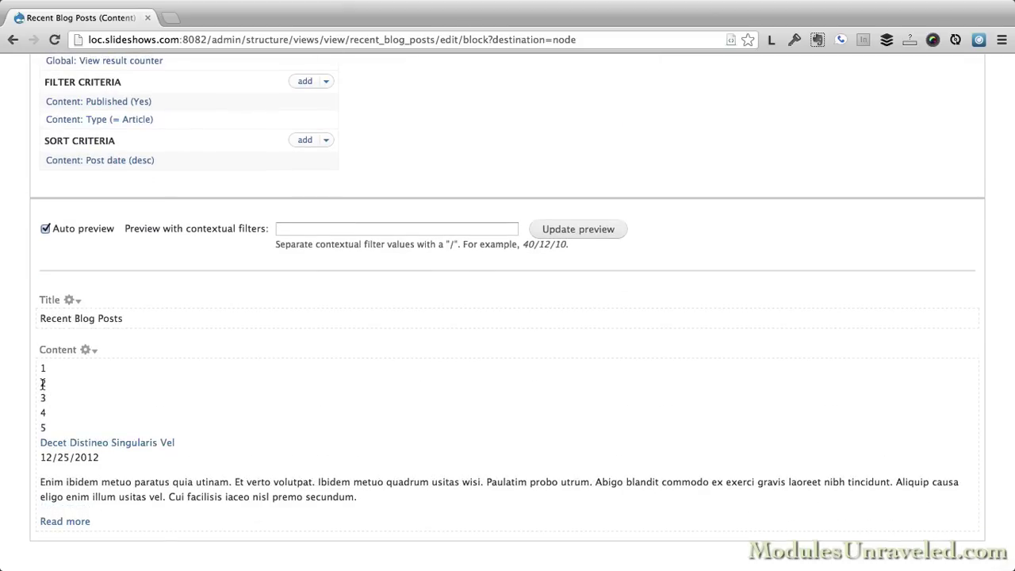
pyautogui.scroll(5, 43, 384)
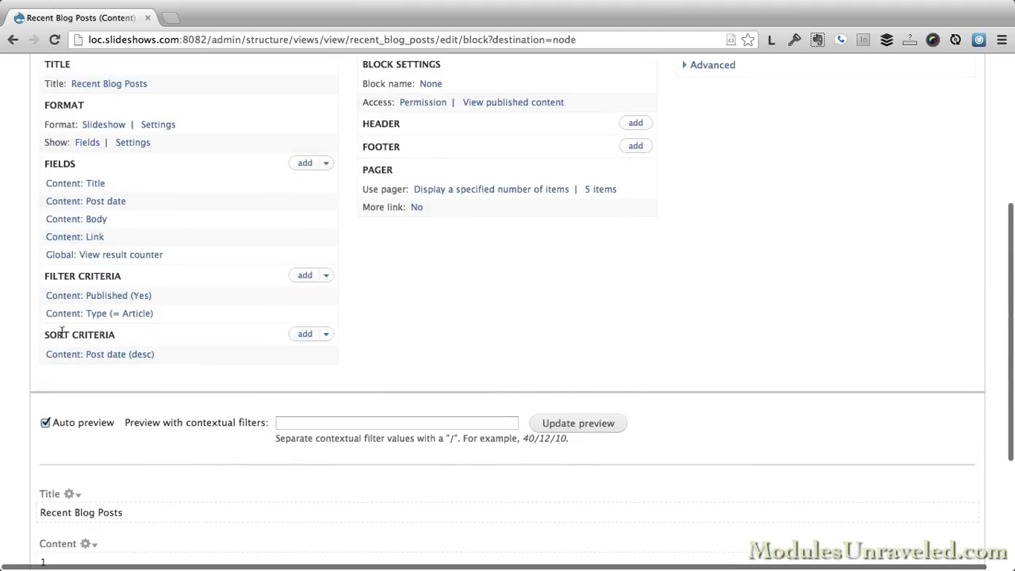
# - Rewrite the result counter field to output as a link to #pager
pyautogui.click(120, 258)
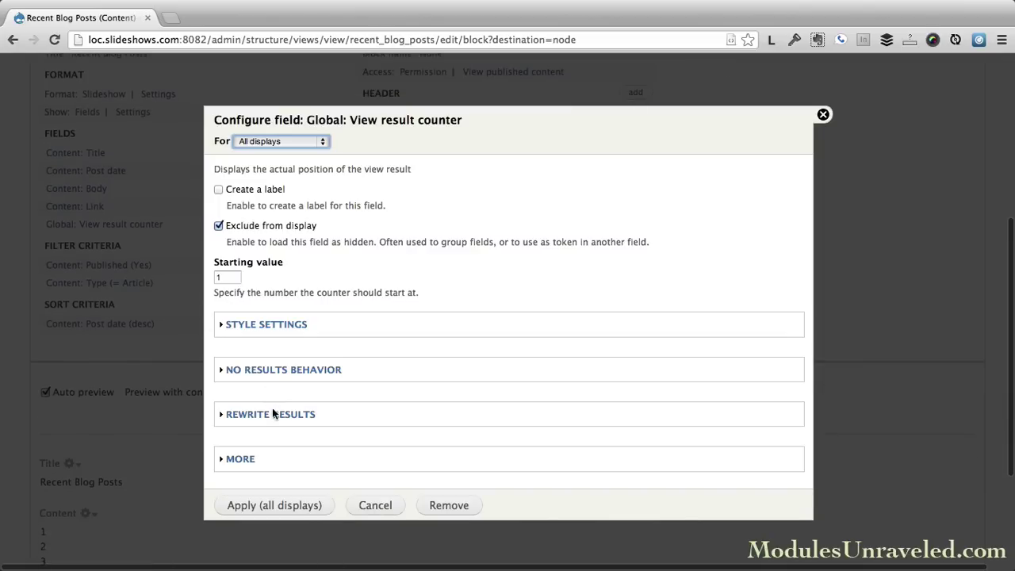
pyautogui.click(272, 413)
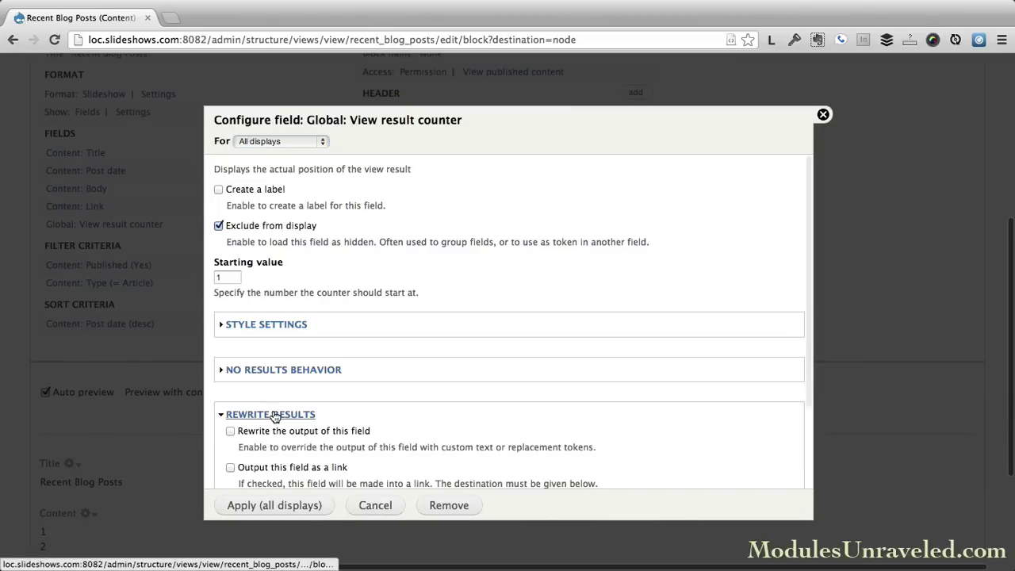
pyautogui.scroll(-3, 272, 412)
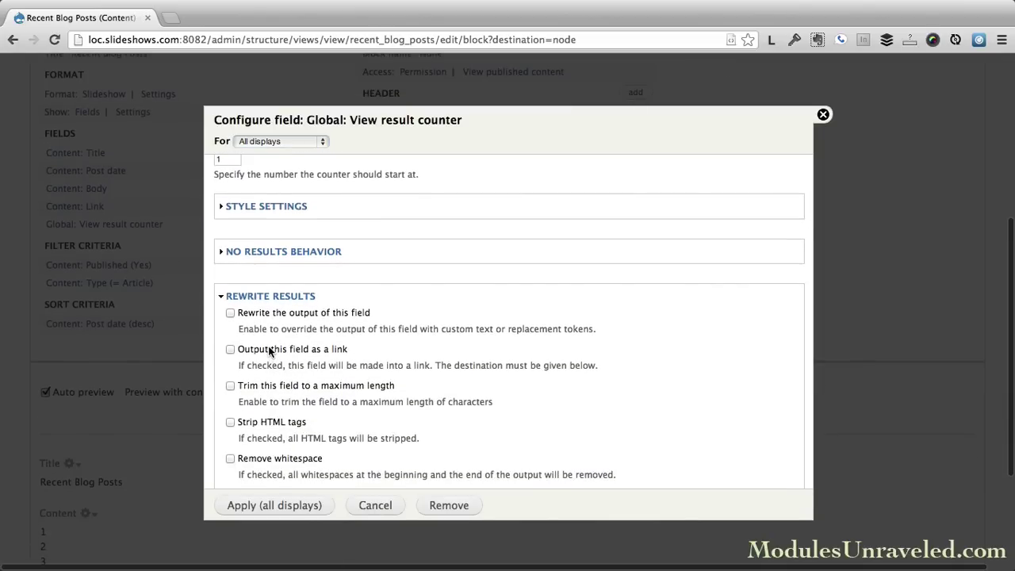
pyautogui.click(270, 351)
pyautogui.click(306, 399)
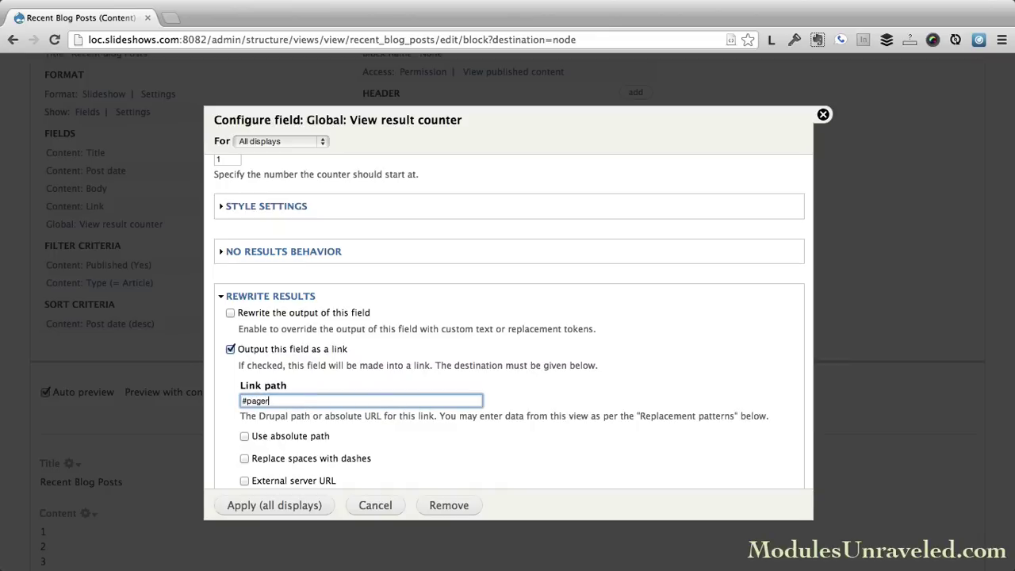
pyautogui.click(273, 506)
pyautogui.scroll(-5, 9, 487)
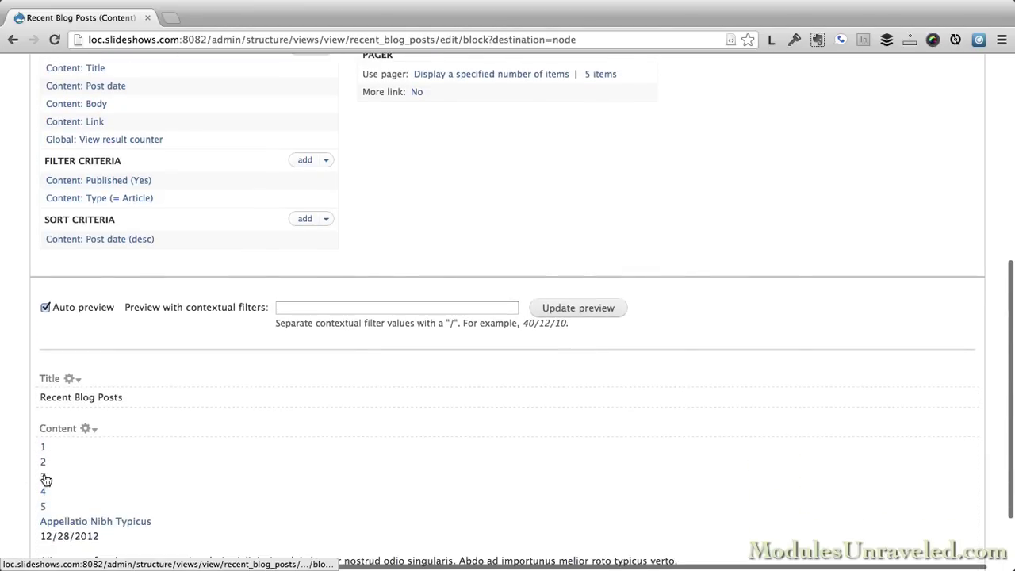
# - Save the view, then test the sidebar pager by switching to the second and fourth posts
pyautogui.scroll(10, 732, 234)
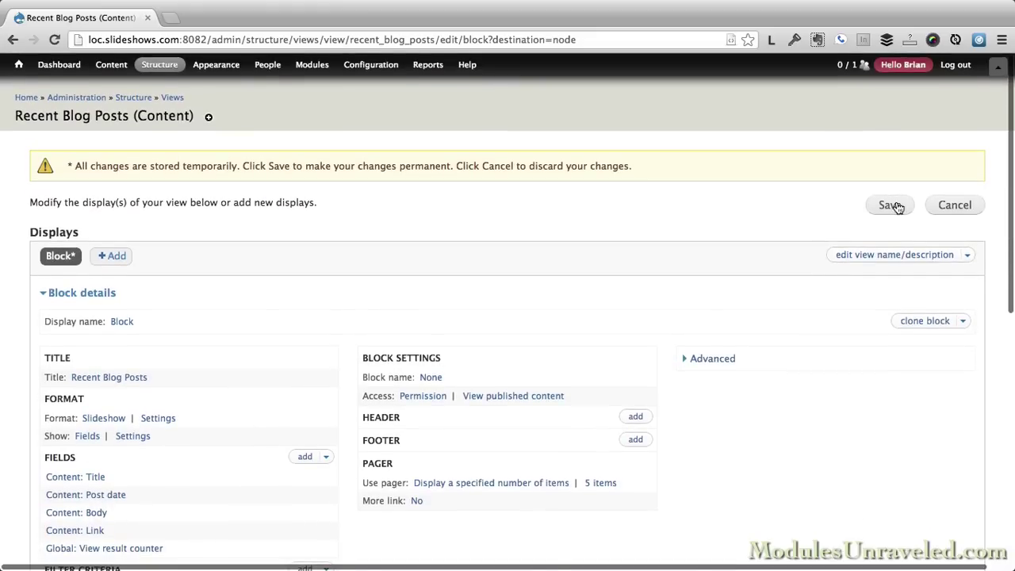
pyautogui.click(897, 206)
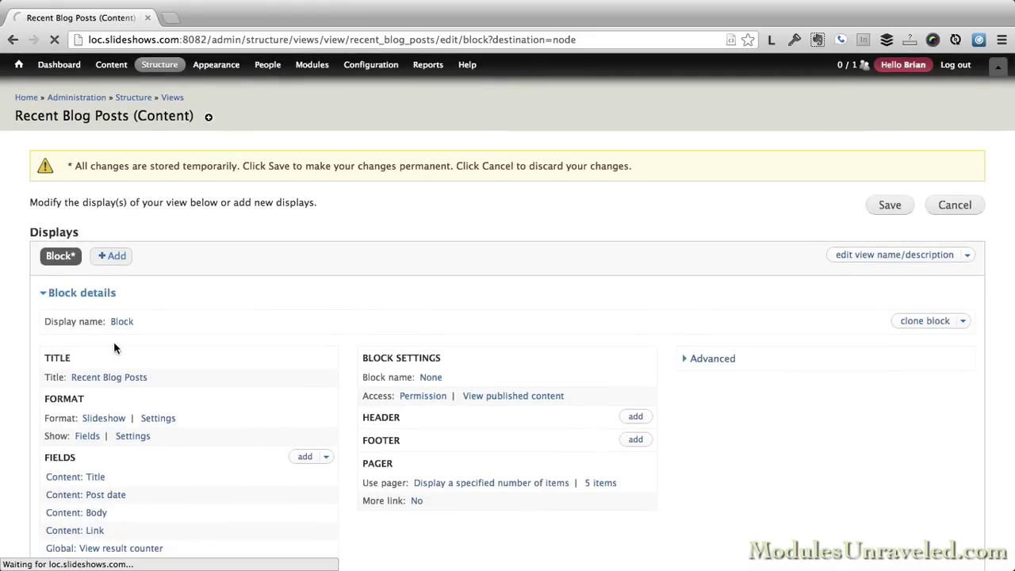
pyautogui.scroll(-5, 12, 390)
pyautogui.scroll(-3, 12, 390)
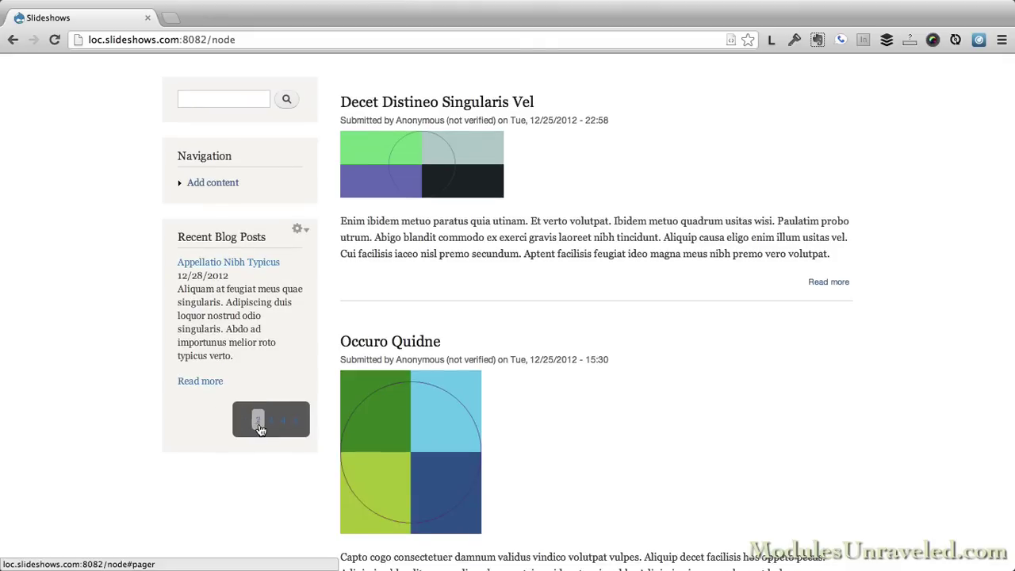
pyautogui.click(259, 421)
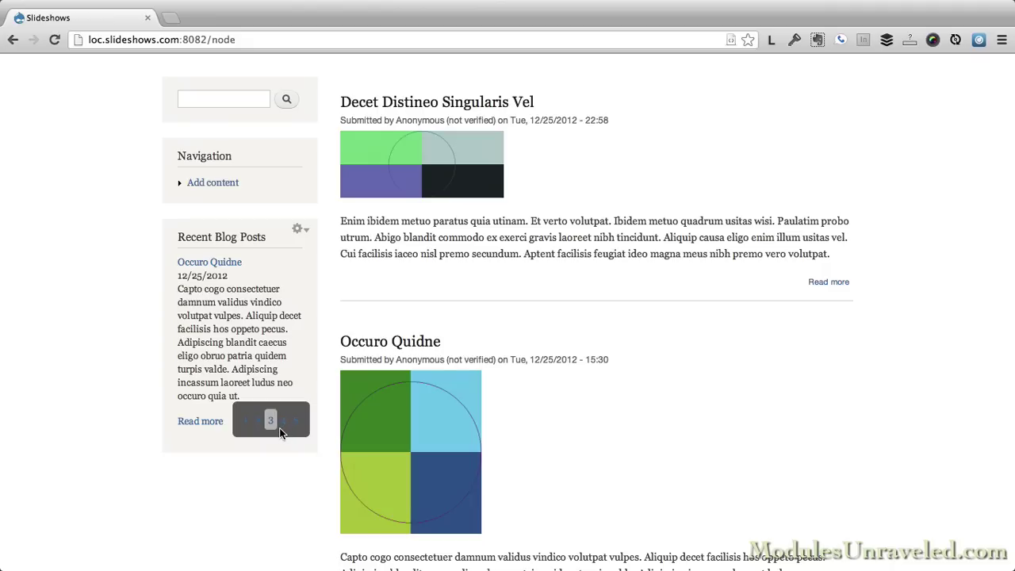
pyautogui.click(281, 428)
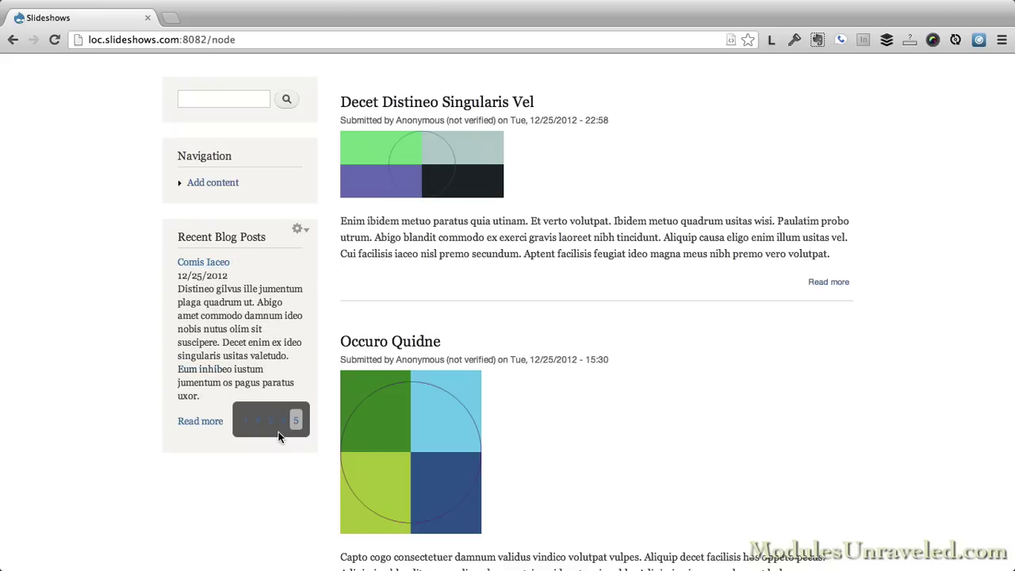
# - Paste the inline pager rule (position relative, top, left, padding 0) at style.css line 35
pyautogui.press('super+Tab')
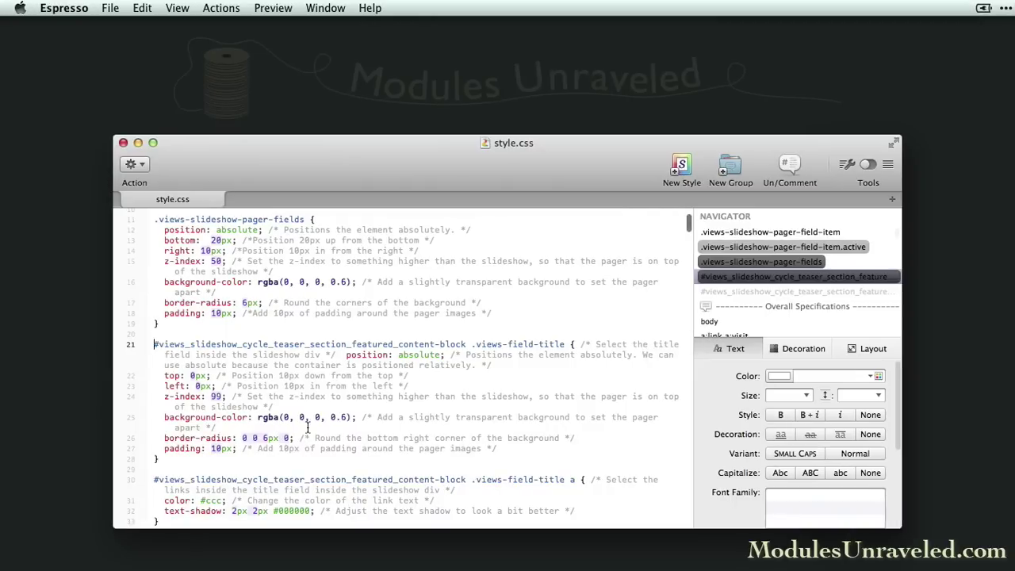
pyautogui.scroll(-10, 309, 428)
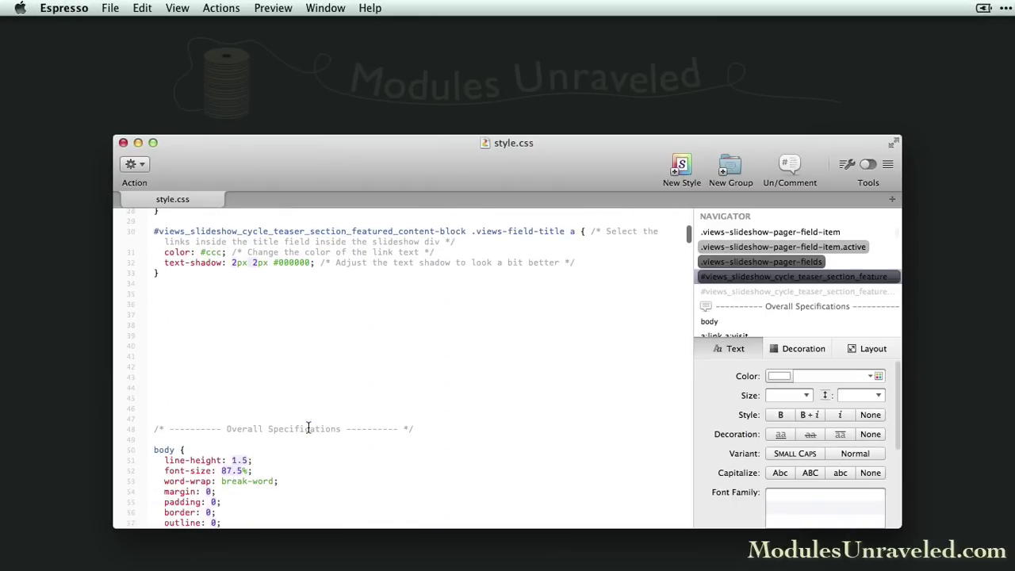
pyautogui.click(172, 295)
pyautogui.write('#widget_pager_top_recent_blog_posts-block.views-slideshow-pager-fields { /* Select the page fields inside the "Recent Blog Posts div */   position: relative; /* I want the pager to be inline instead of floating on top of the slides */   top: 0; /* Reset the position to remove extra space */   left: 0; /* Reset the position to remove extra space */   padding: 0; /* Remove extra padding */ }')
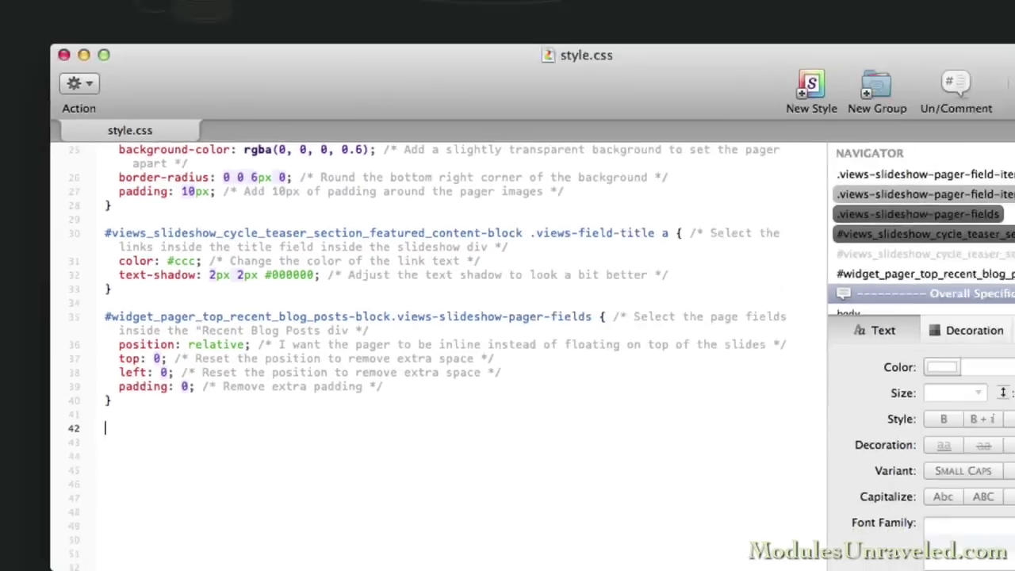
pyautogui.press('super+Tab')
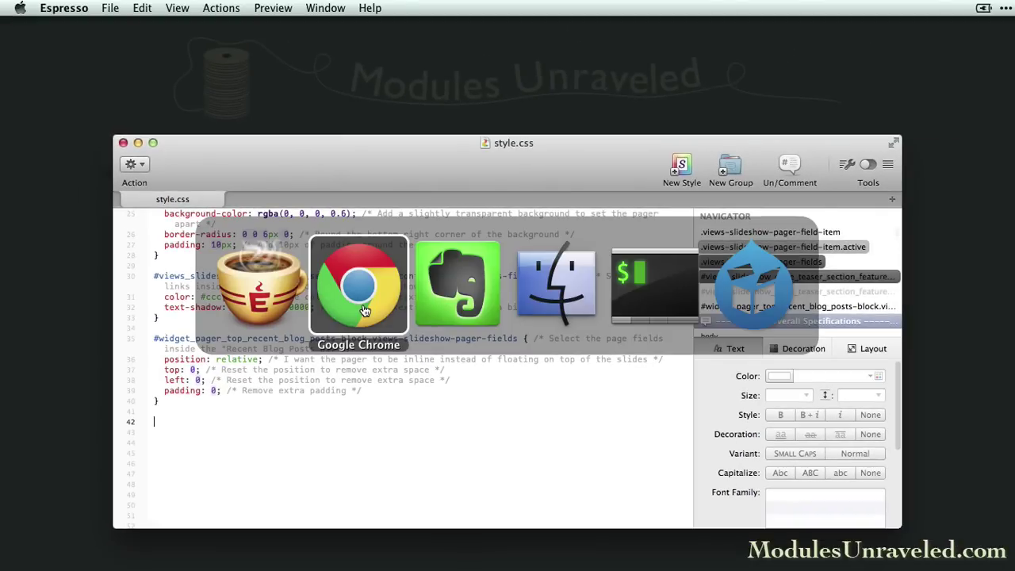
# - Reload the front page and test pager links 2, 3, 2, 1 and 5, ending on post 5, Comis Iaceo
pyautogui.press('super+r')
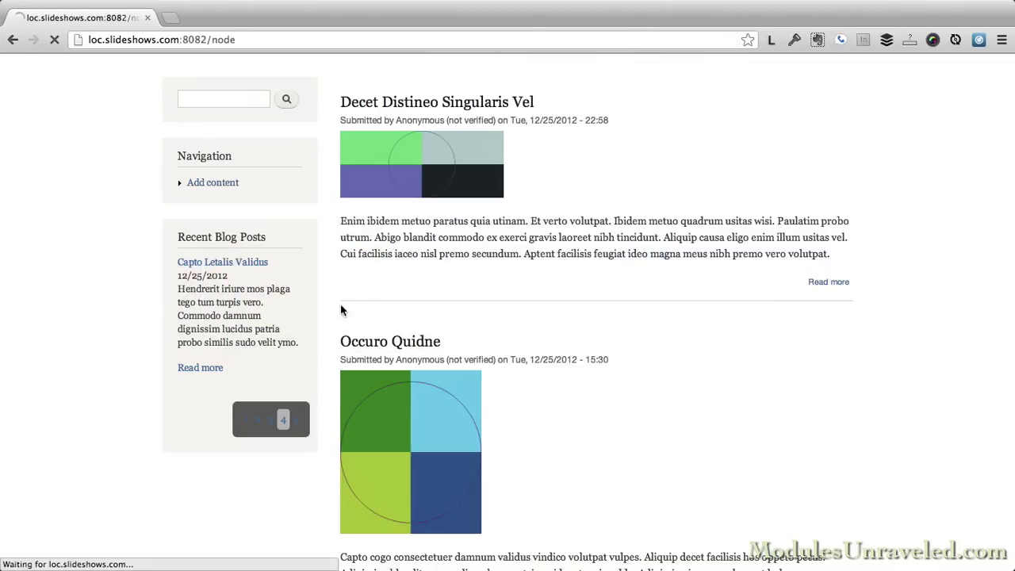
pyautogui.scroll(-2, 27, 380)
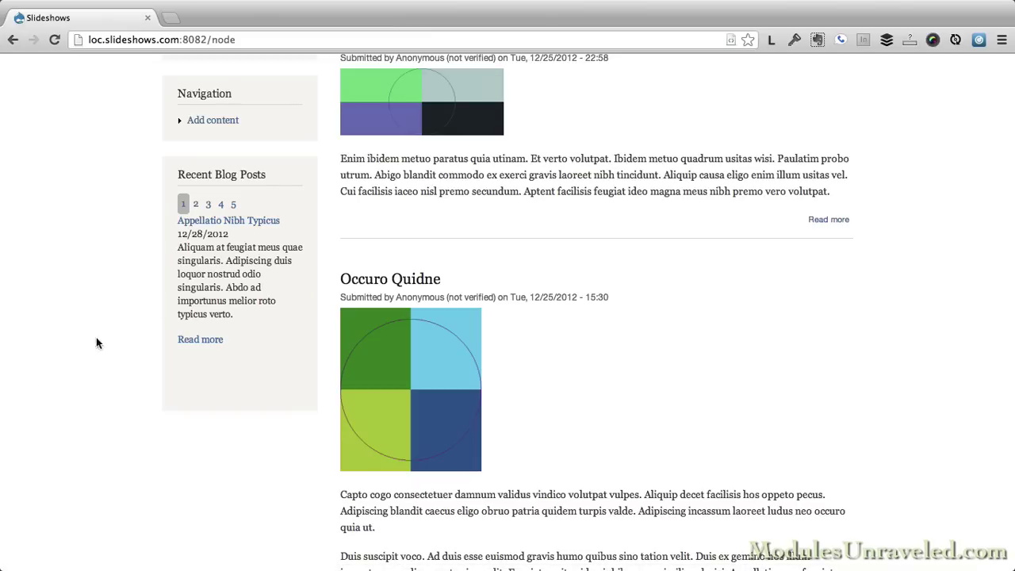
pyautogui.moveTo(203, 259)
pyautogui.click(196, 206)
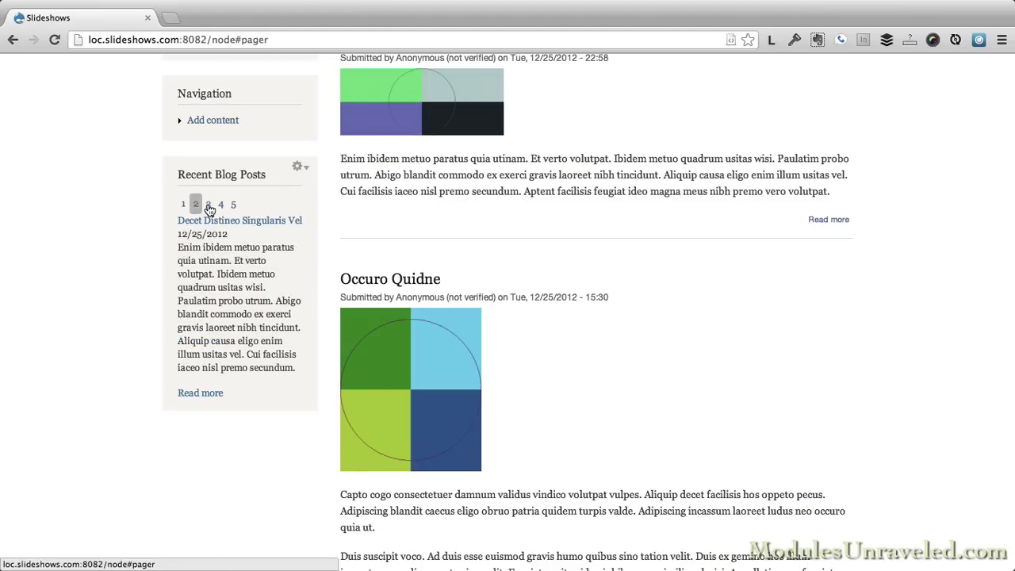
pyautogui.click(208, 206)
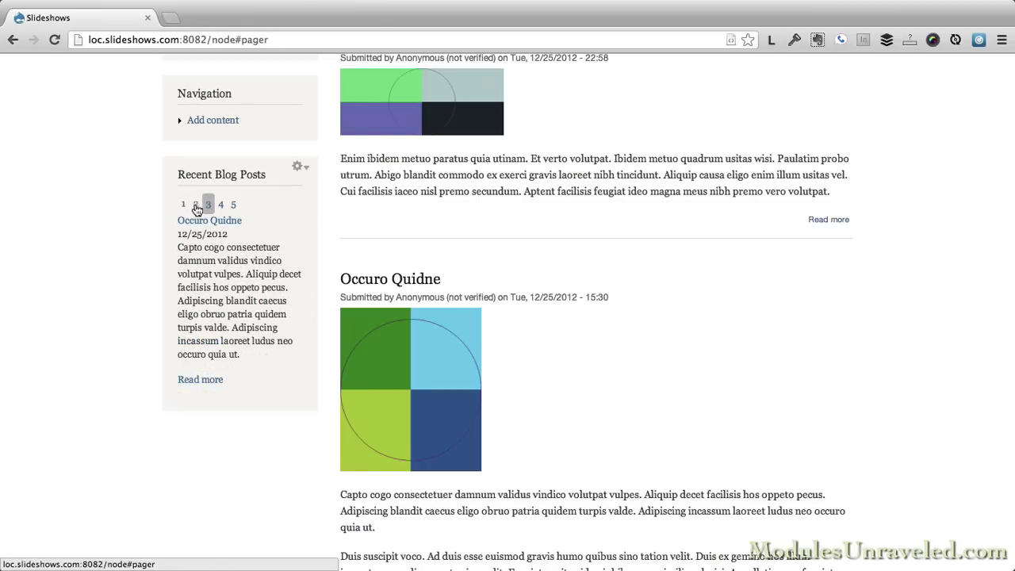
pyautogui.click(197, 206)
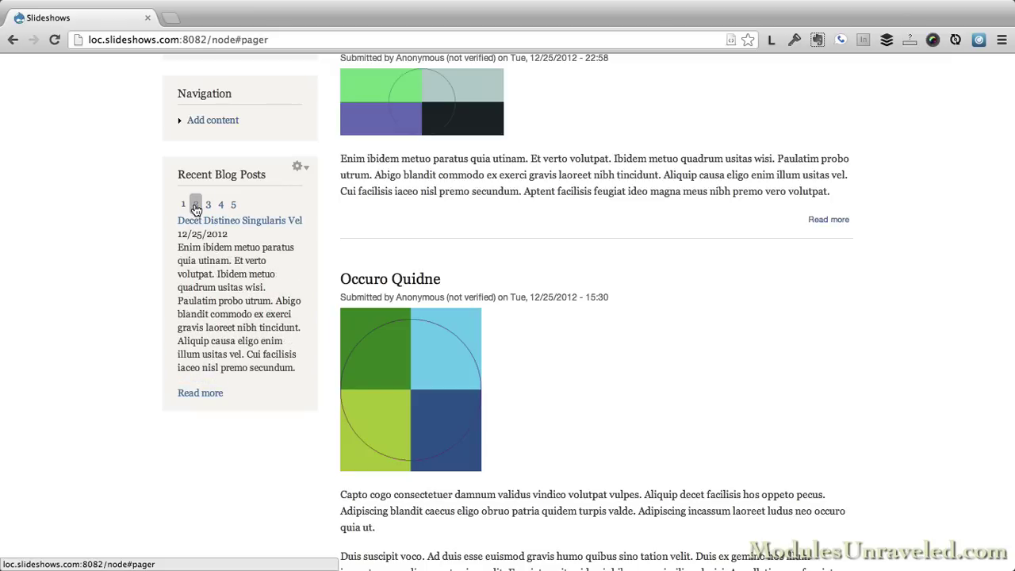
pyautogui.click(183, 206)
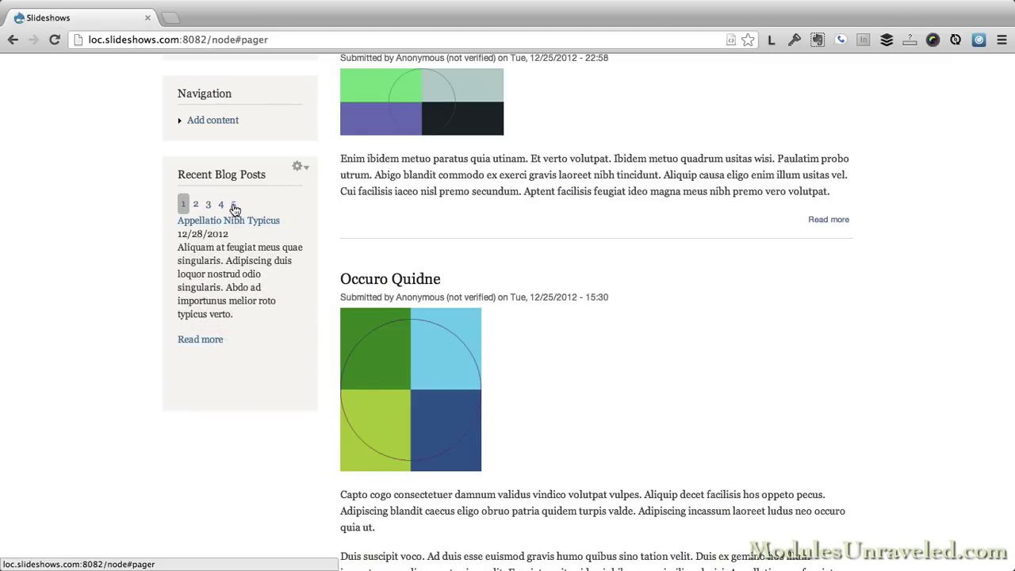
pyautogui.click(234, 207)
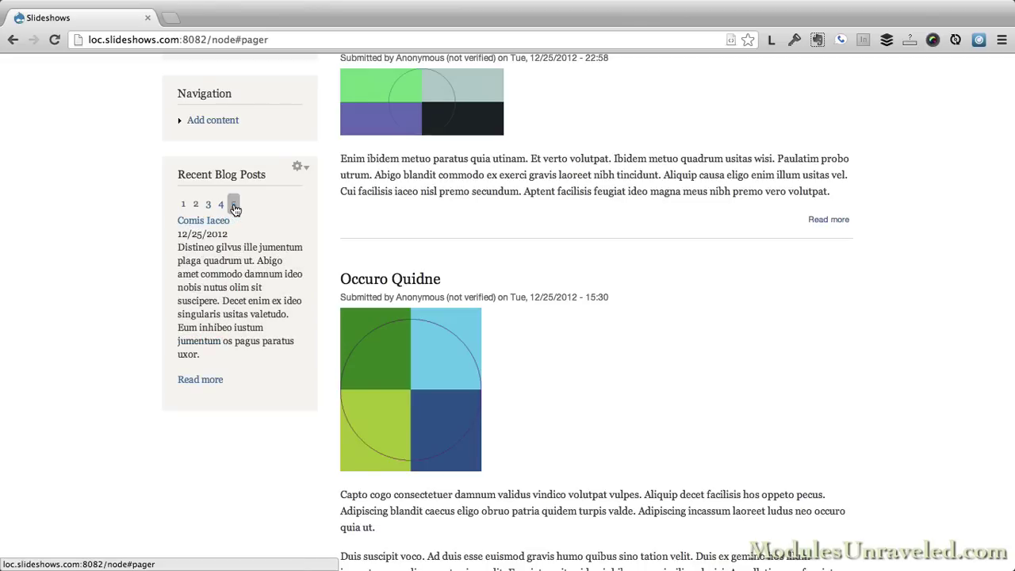